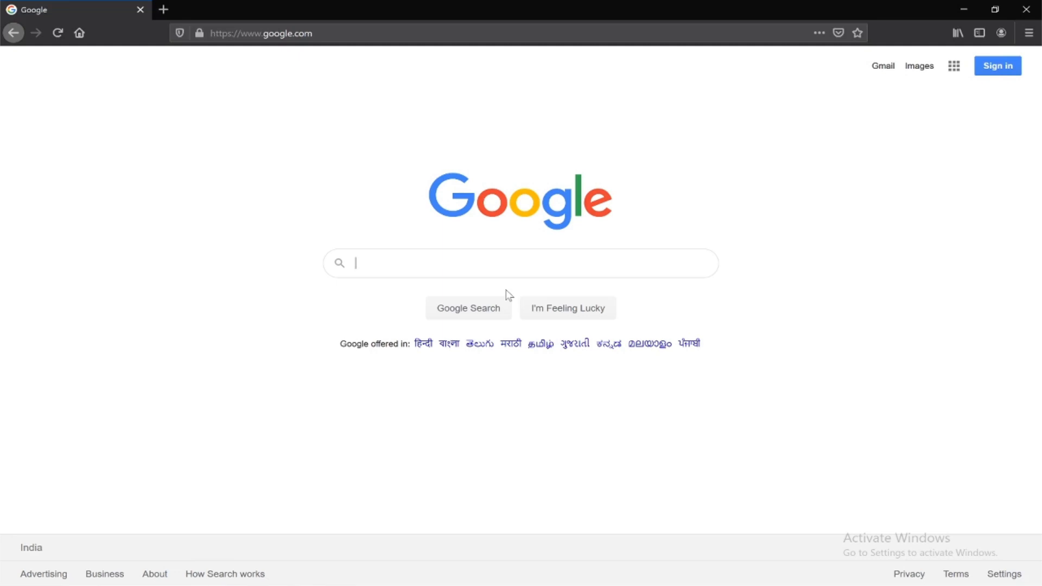
# Run java -version in Command Prompt, see that 'java' is not recognized, and close it
pyautogui.press('super+r')
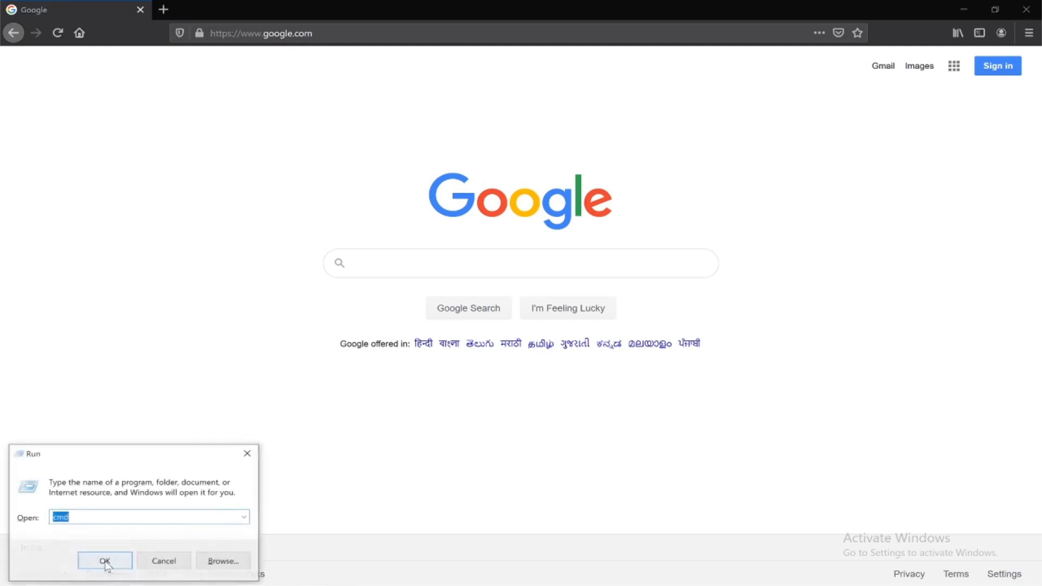
pyautogui.click(106, 562)
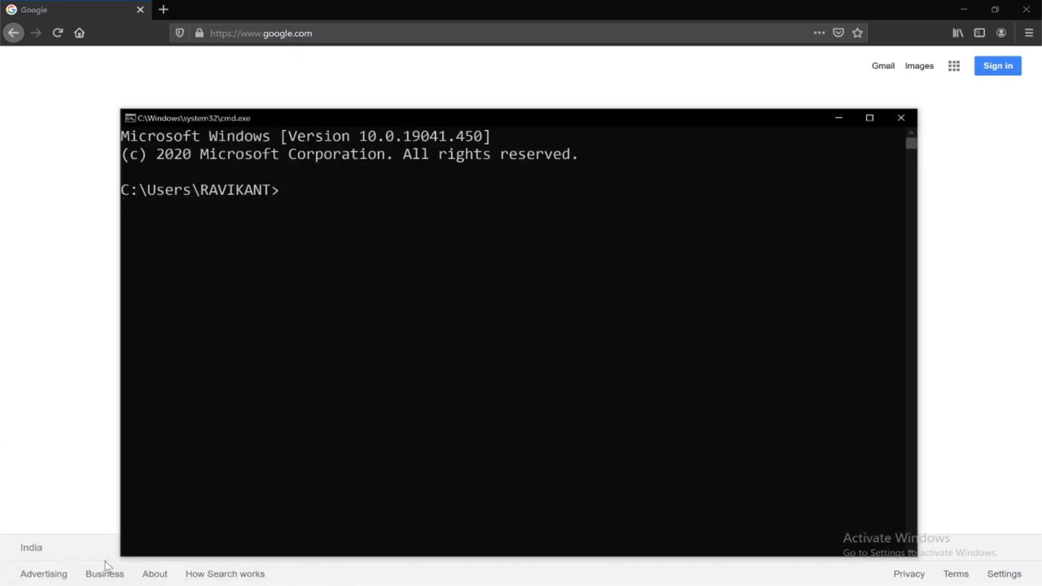
pyautogui.write('java -version')
pyautogui.press('Return')
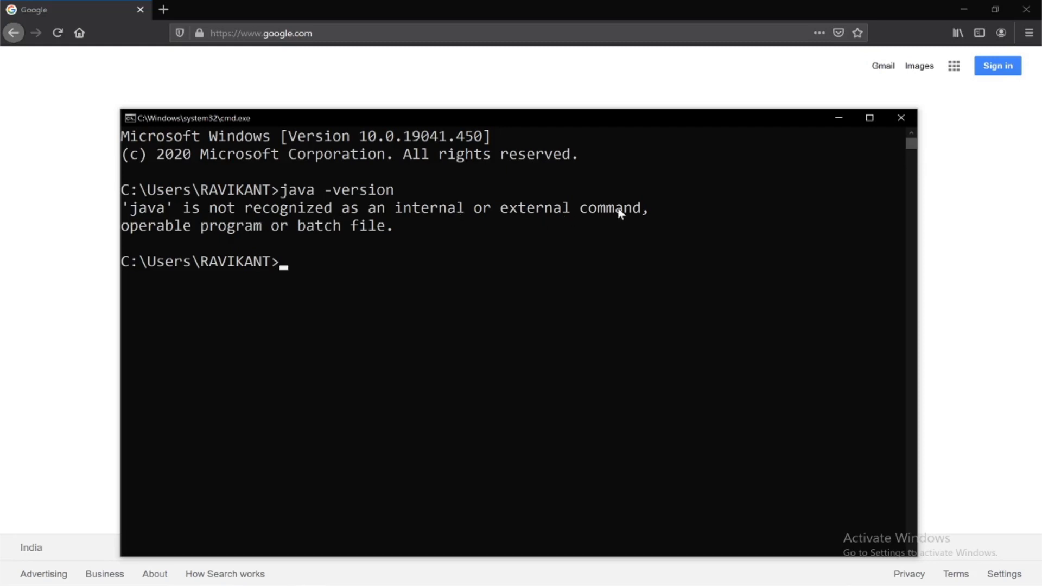
pyautogui.click(900, 117)
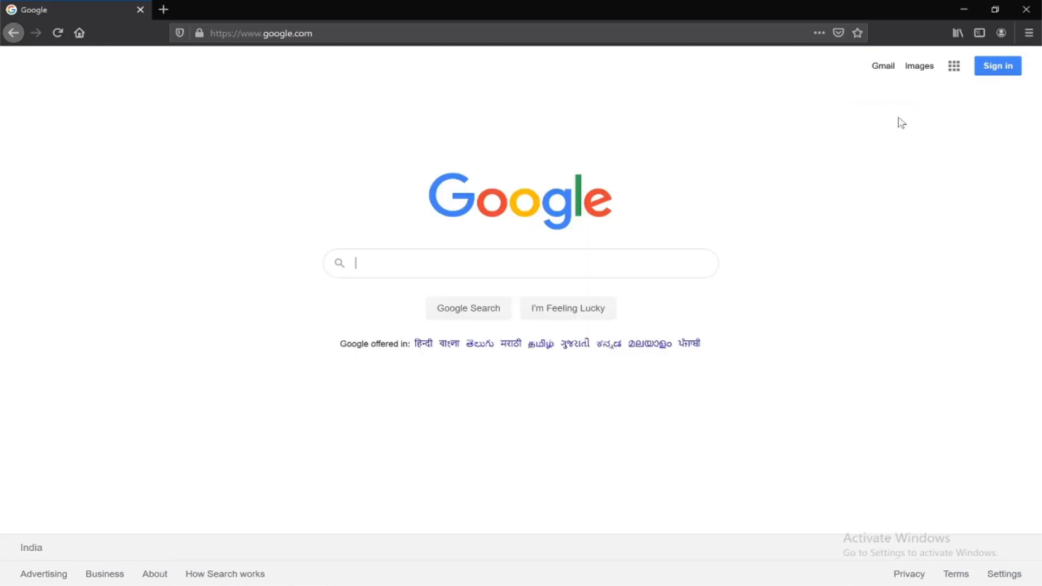
# Search Google for 'java jdk download' and open Oracle's Java SE Downloads page
pyautogui.click(410, 266)
pyautogui.write('j')
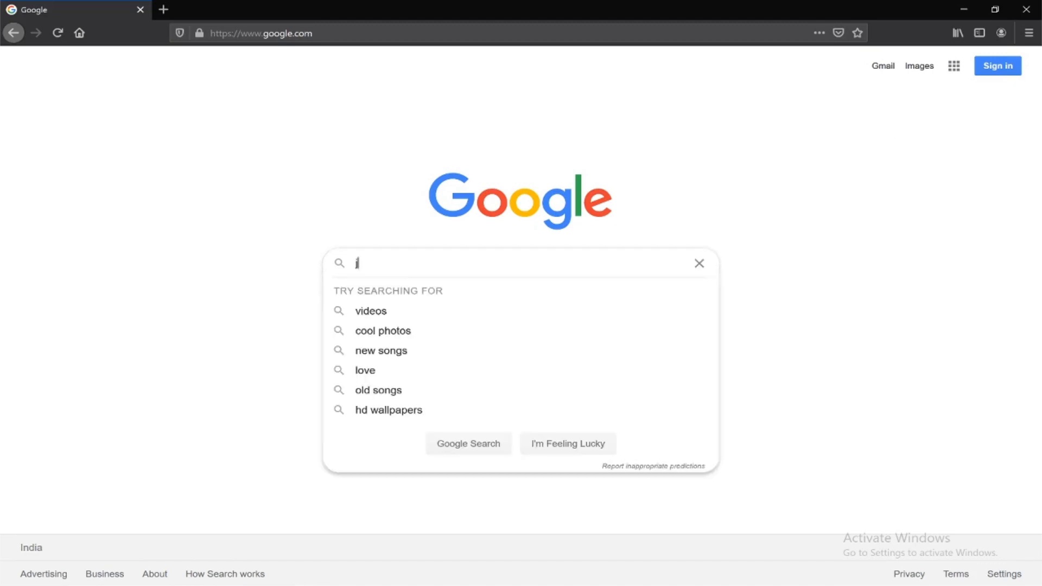
pyautogui.write('ava jdk download')
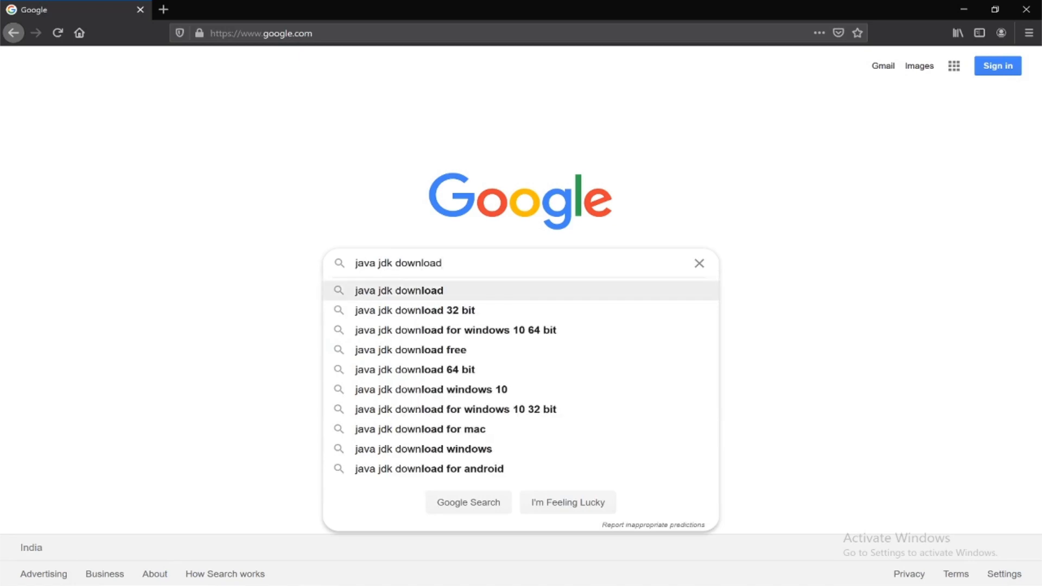
pyautogui.press('Return')
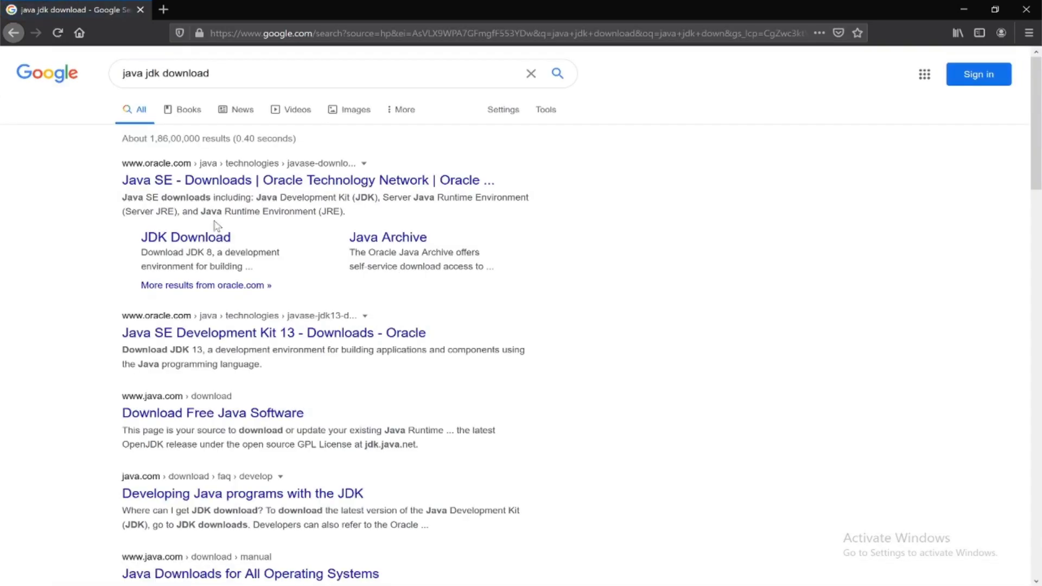
pyautogui.click(253, 184)
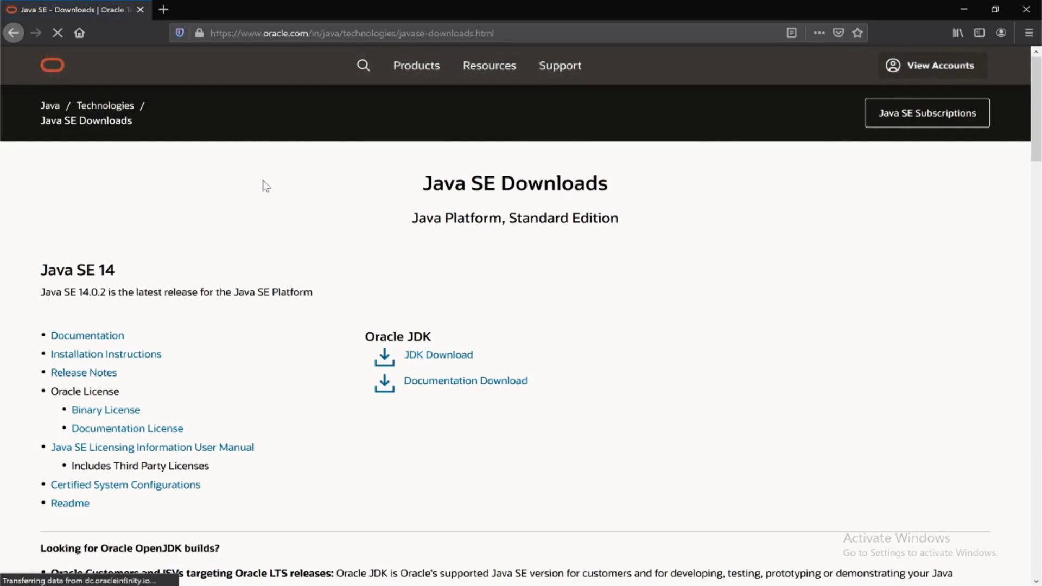
pyautogui.moveTo(40, 270); pyautogui.dragTo(106, 292)
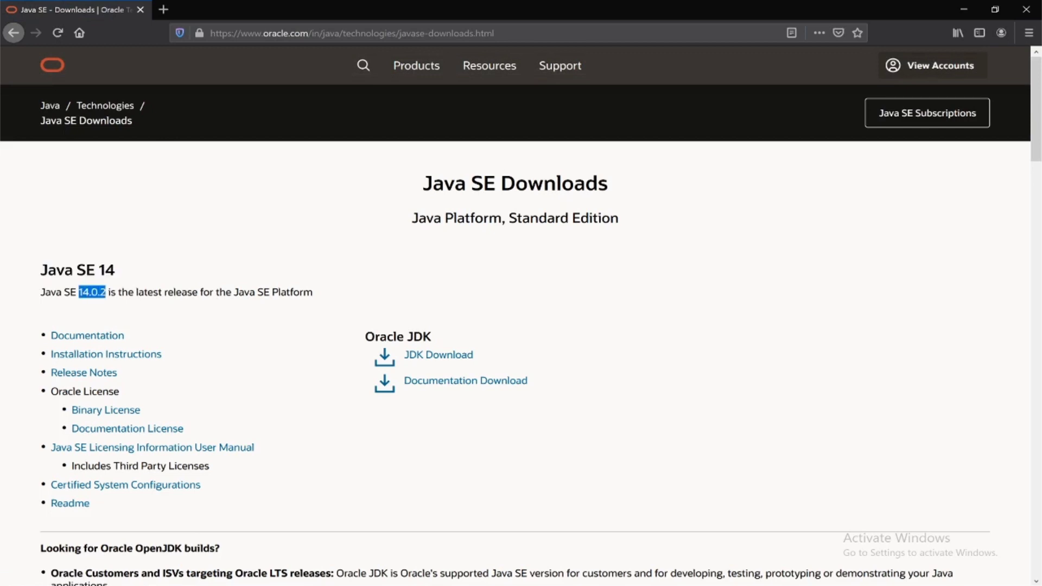
pyautogui.click(277, 314)
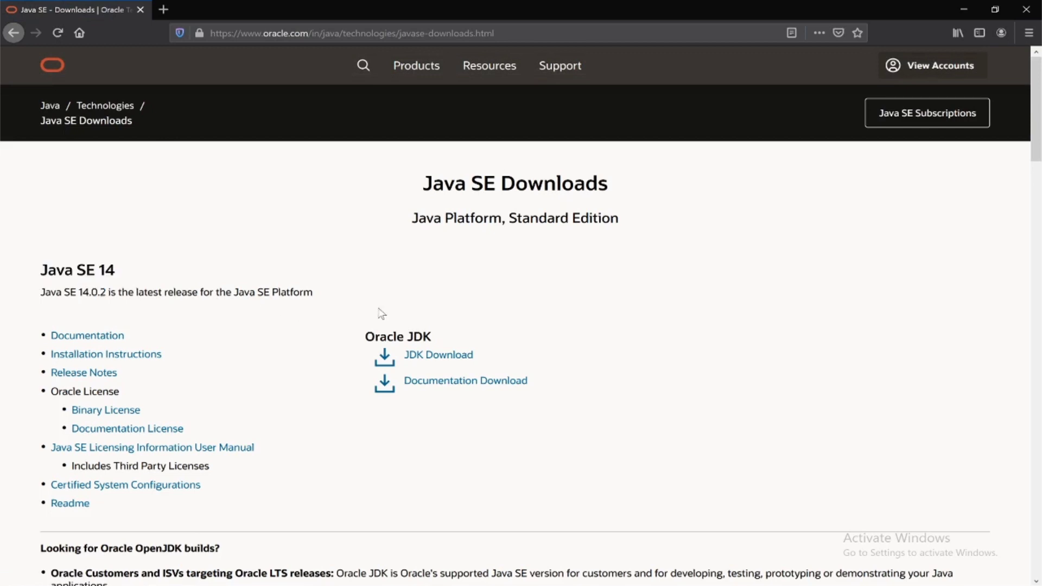
# Go to the JDK 14 downloads page and request the Windows x64 installer
pyautogui.click(436, 356)
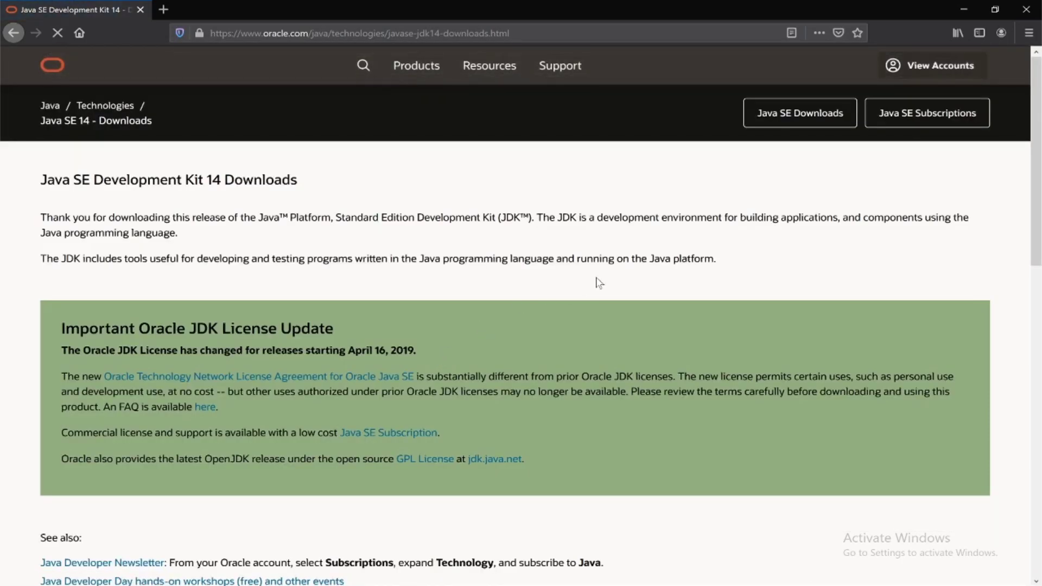
pyautogui.scroll(-5, 599, 283)
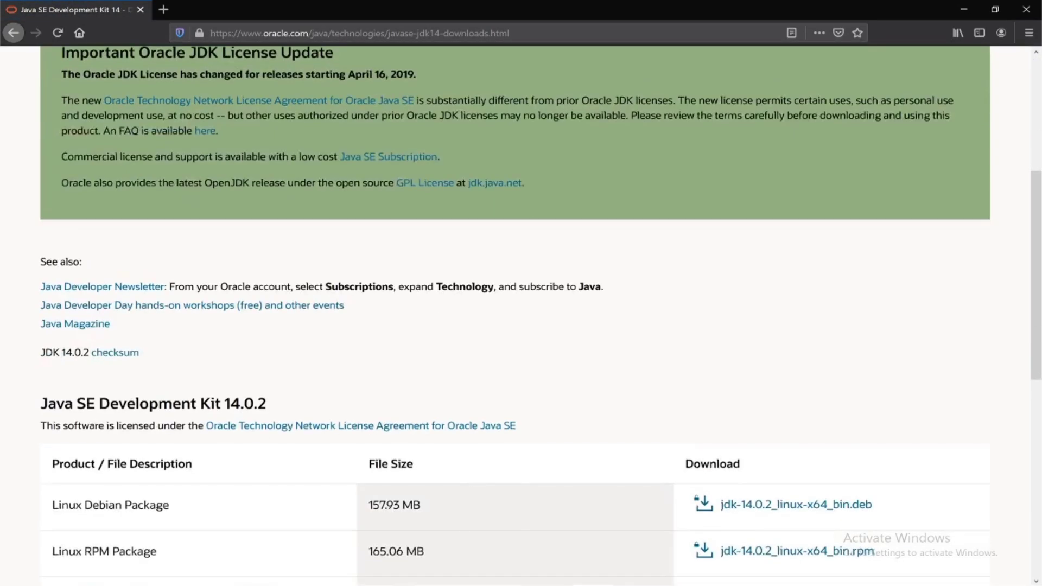
pyautogui.scroll(-6, 602, 293)
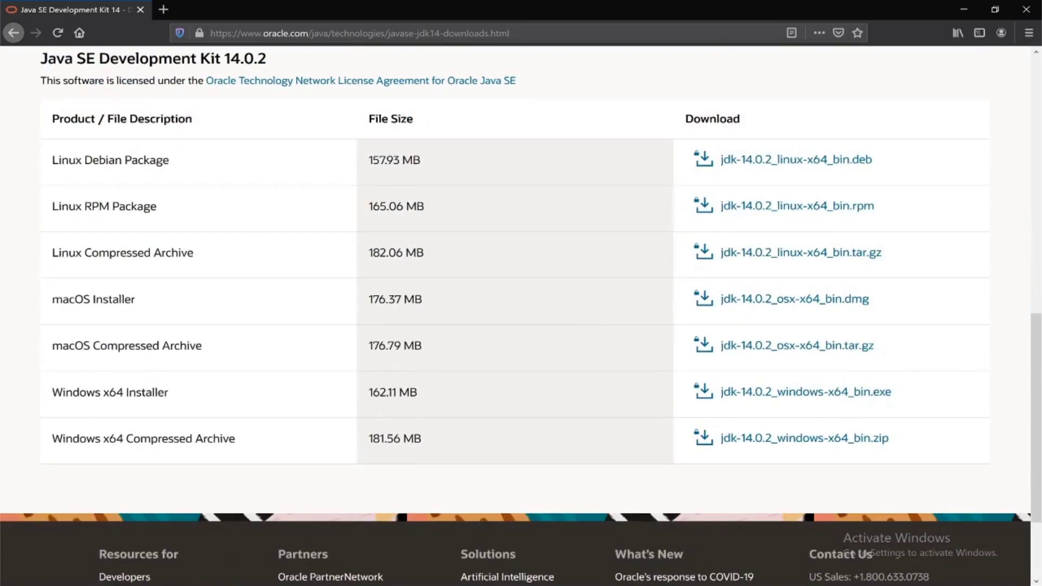
pyautogui.moveTo(51, 392); pyautogui.dragTo(177, 395)
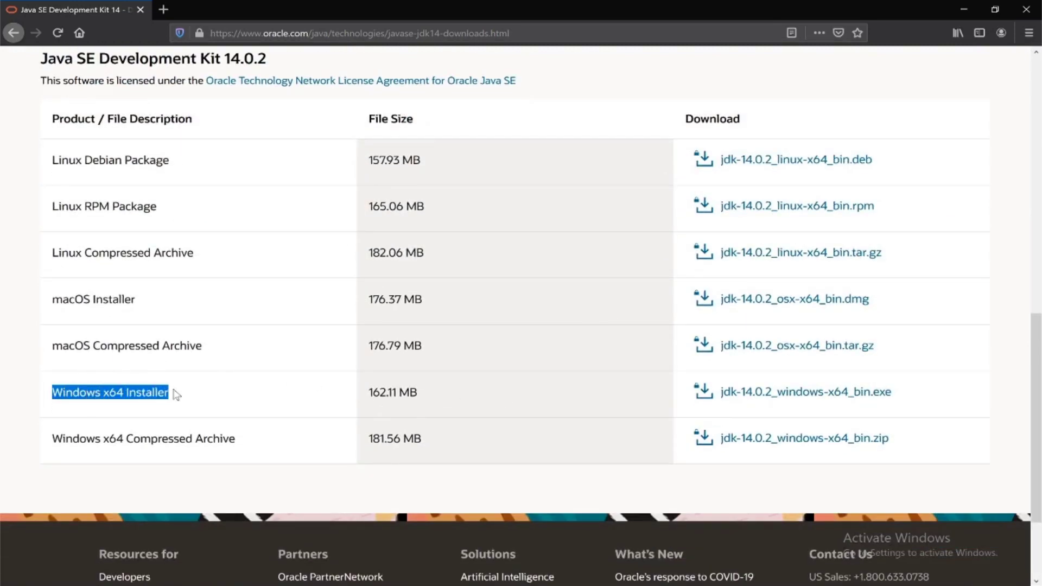
pyautogui.click(802, 393)
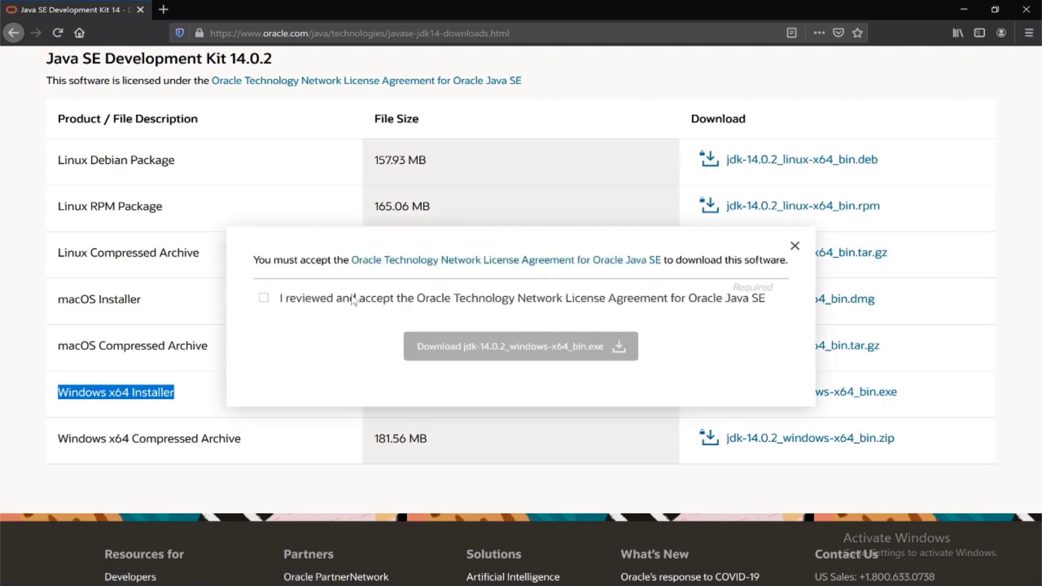
# Accept the Oracle license and save jdk-14.0.2_windows-x64_bin.exe to disk
pyautogui.click(264, 298)
pyautogui.click(264, 300)
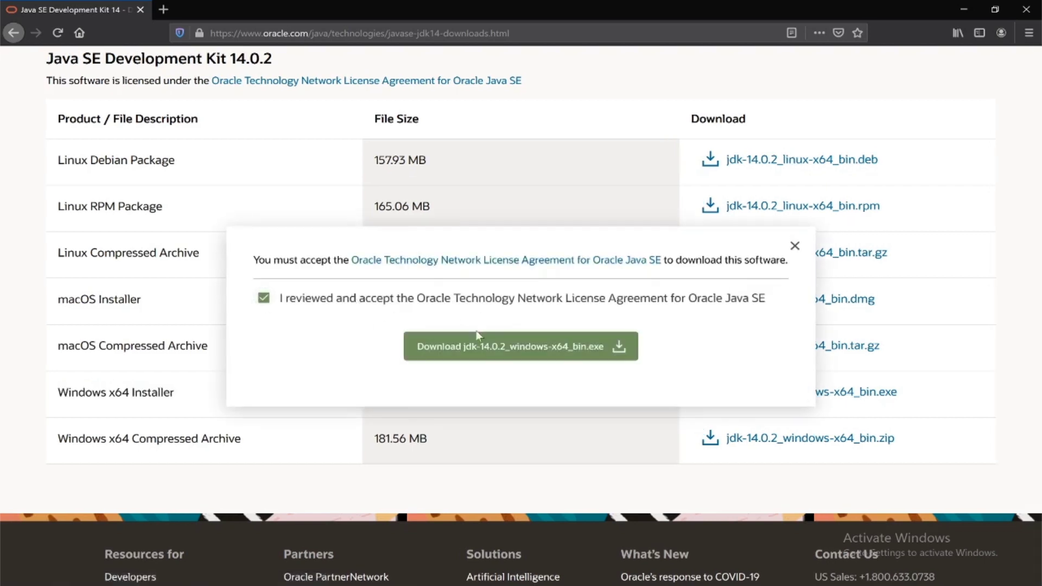
pyautogui.click(524, 352)
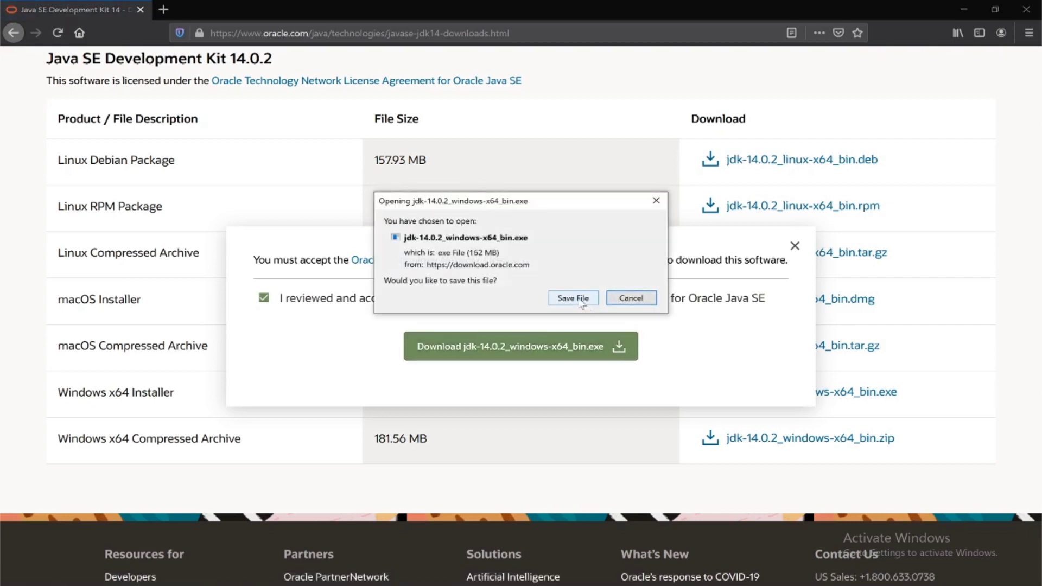
pyautogui.click(579, 300)
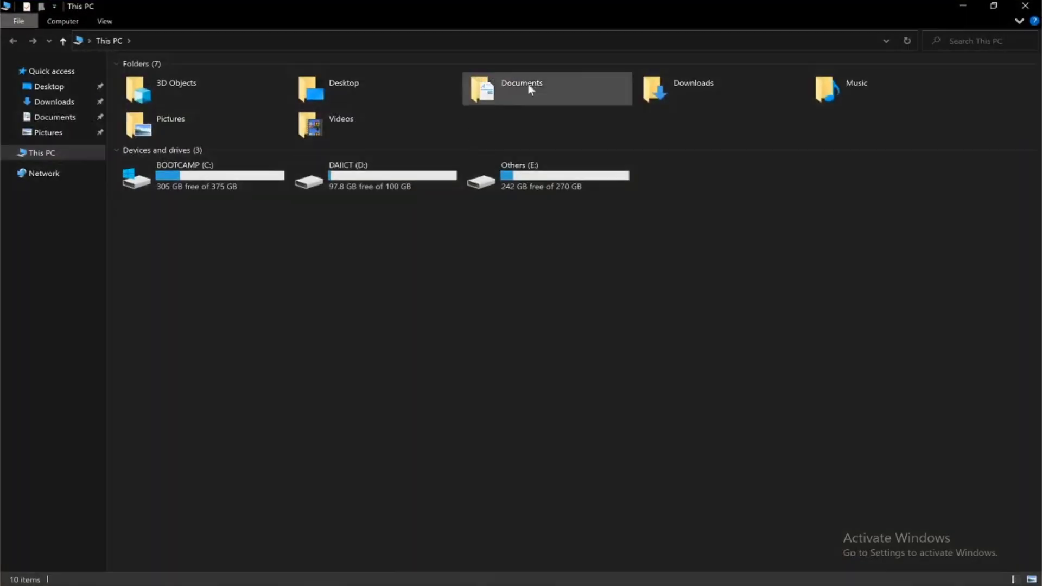
# Show the finished 162 MB installer in the Downloads folder
pyautogui.doubleClick(685, 89)
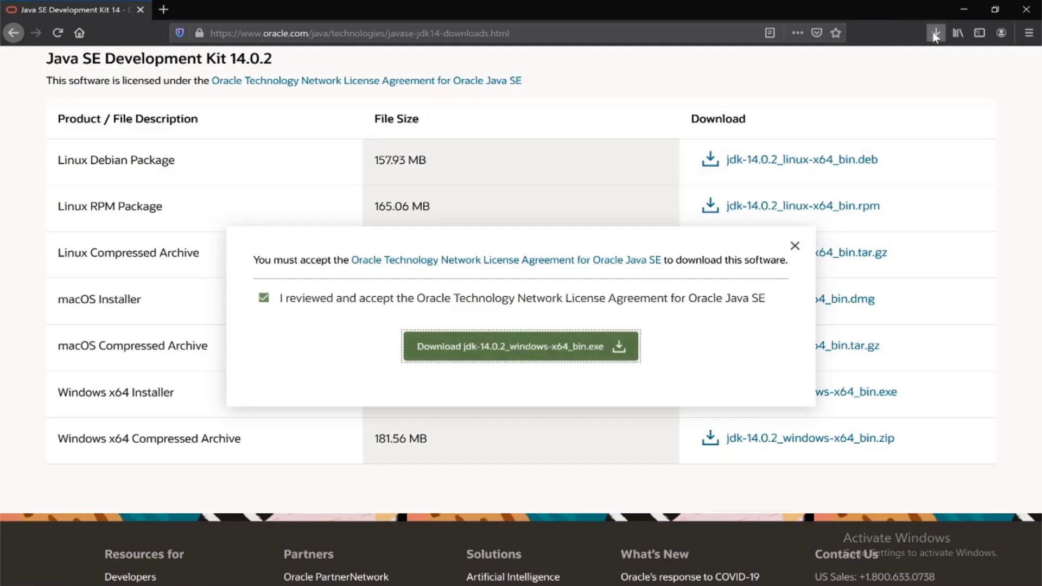
pyautogui.click(935, 33)
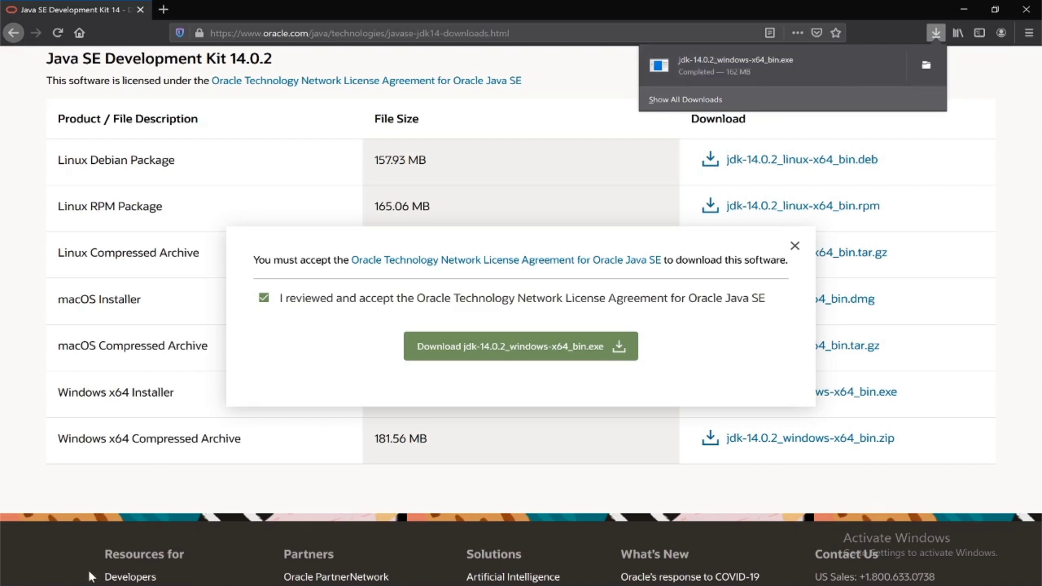
pyautogui.click(926, 65)
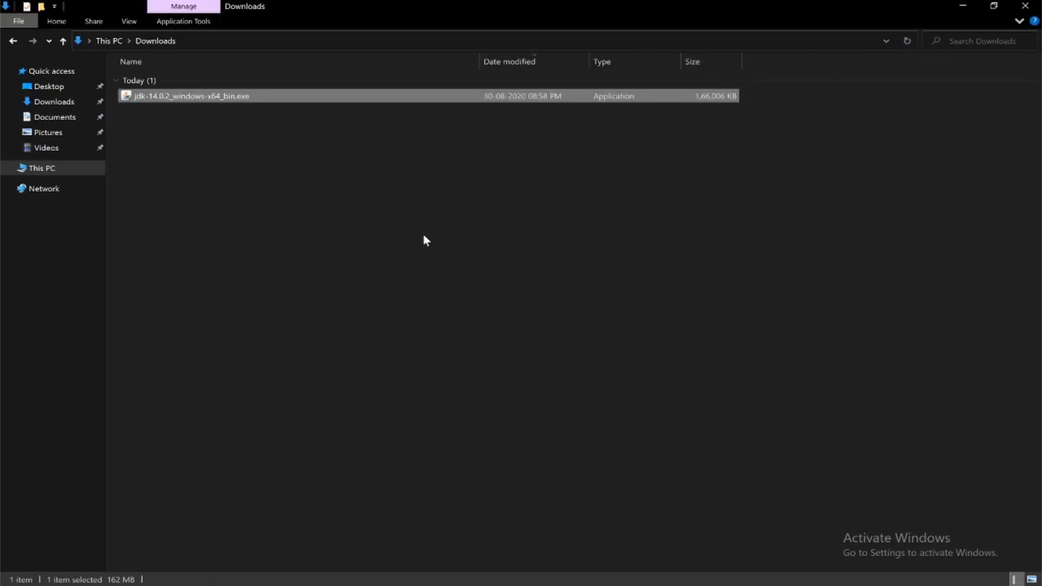
# Install JDK 14.0.2 to C:\Program Files\Java\jdk-14.0.2\ with default settings and close the installer
pyautogui.doubleClick(310, 98)
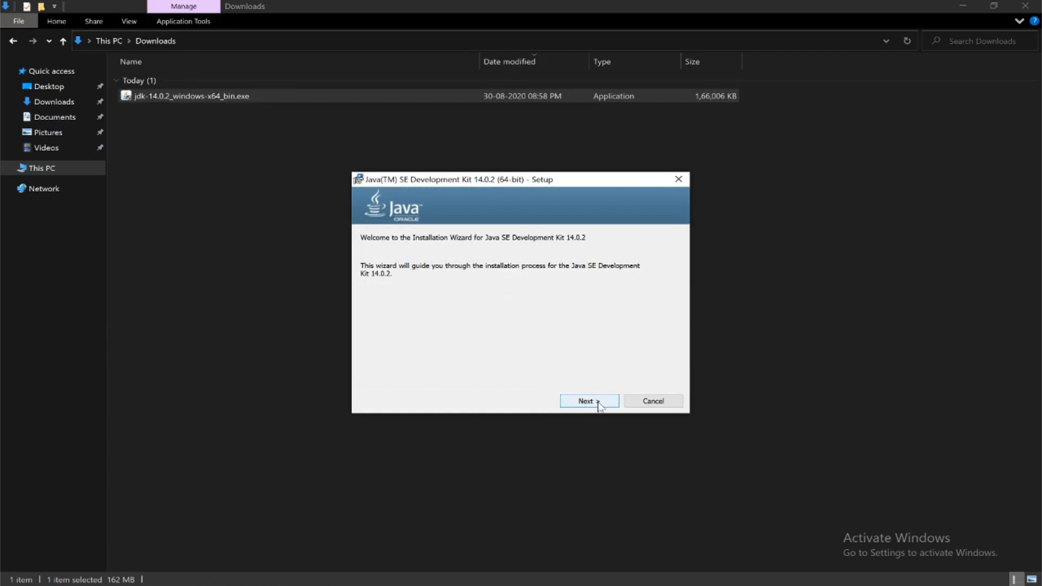
pyautogui.click(597, 401)
pyautogui.click(597, 402)
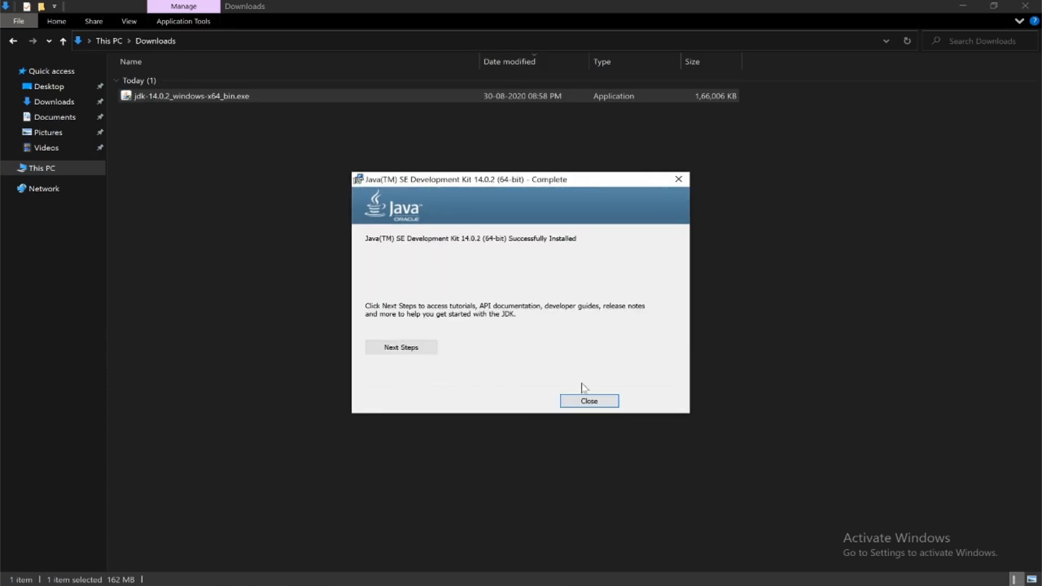
pyautogui.click(588, 402)
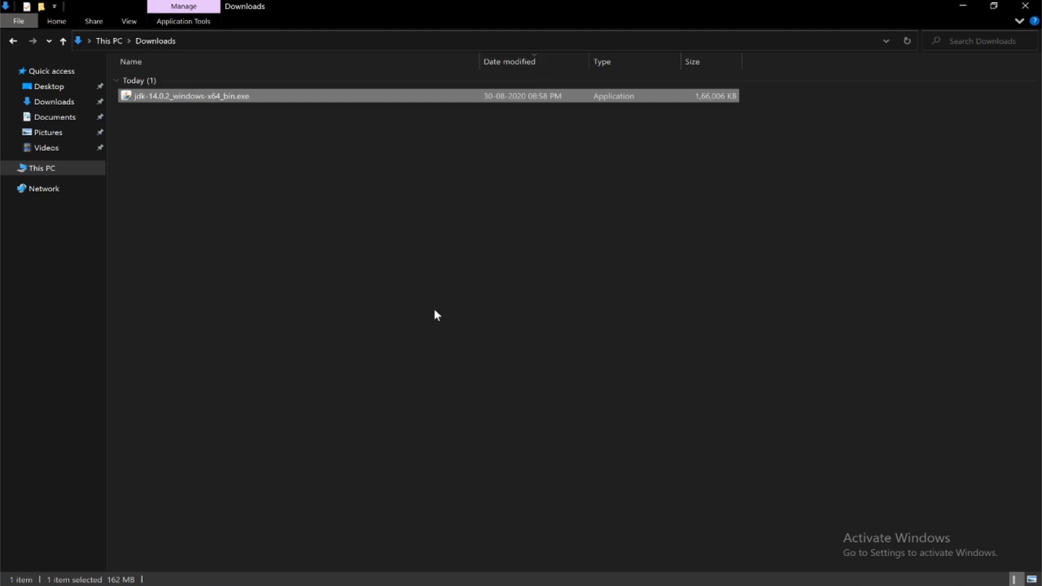
pyautogui.click(50, 169)
# Browse to C:\Program Files\Java\jdk-14.0.2\bin and copy that path from the address bar
pyautogui.click(209, 178)
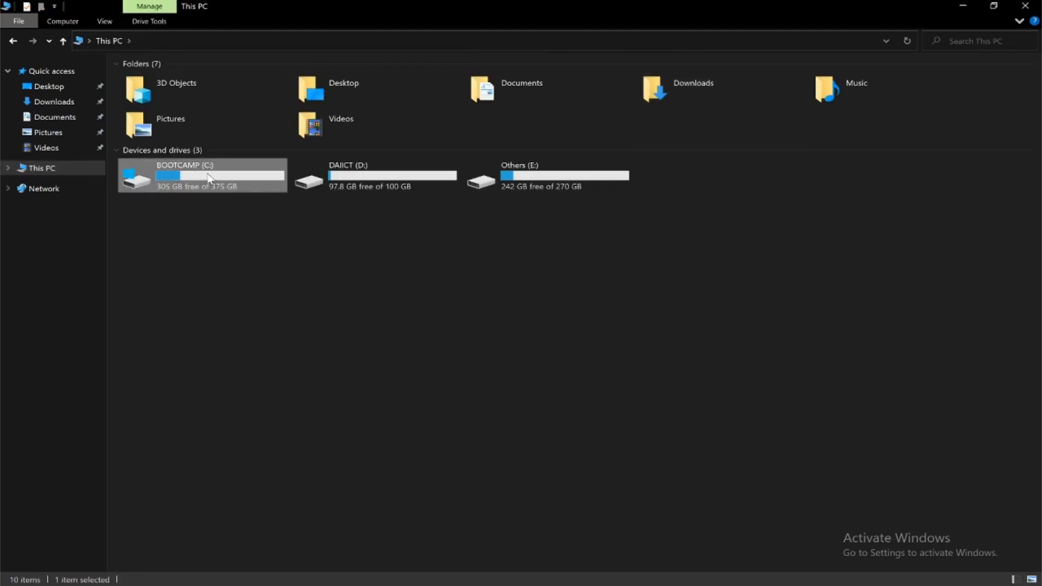
pyautogui.doubleClick(209, 178)
pyautogui.click(224, 134)
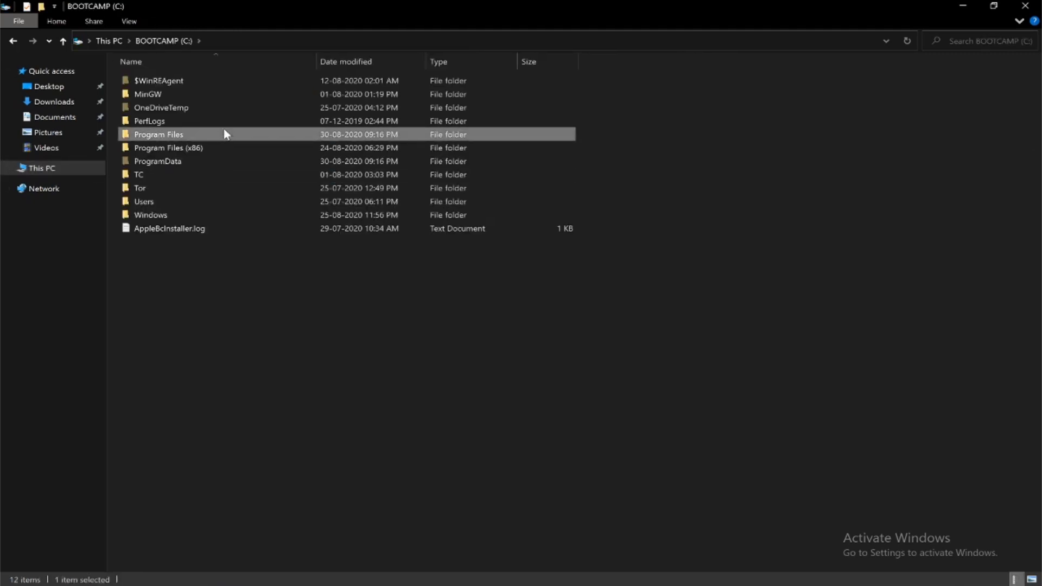
pyautogui.doubleClick(224, 134)
pyautogui.click(172, 188)
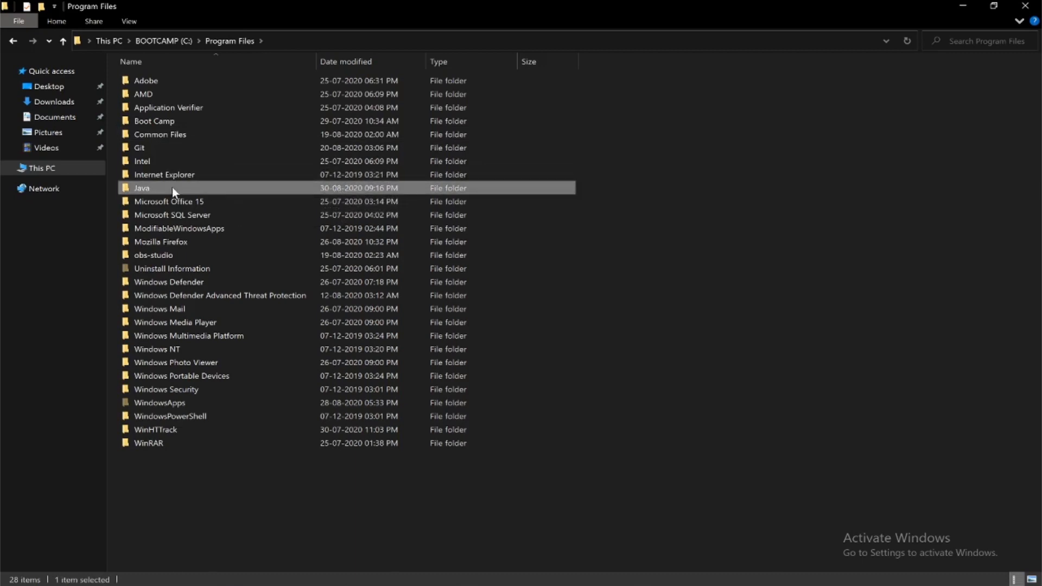
pyautogui.doubleClick(168, 187)
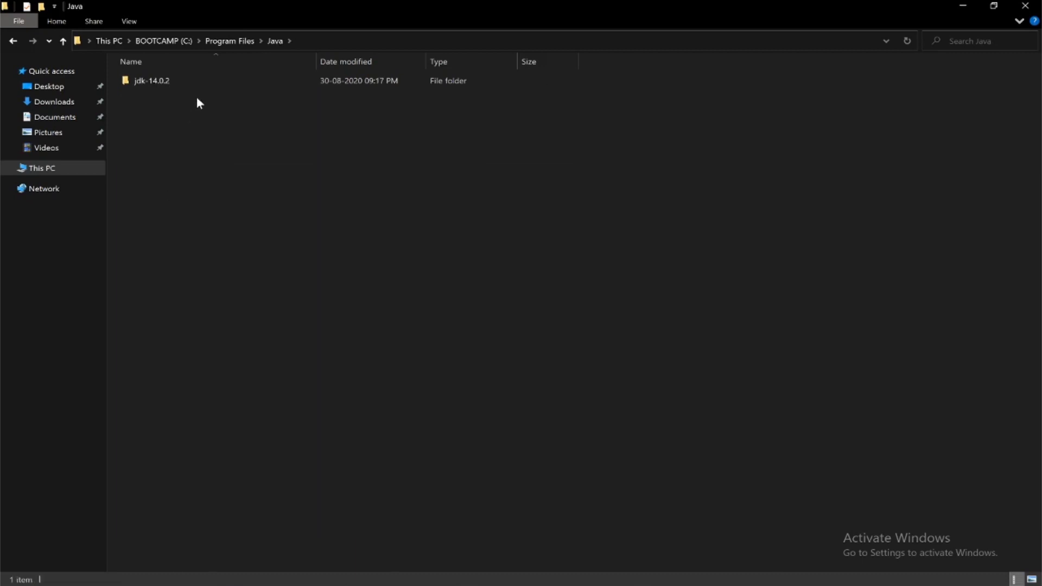
pyautogui.doubleClick(210, 80)
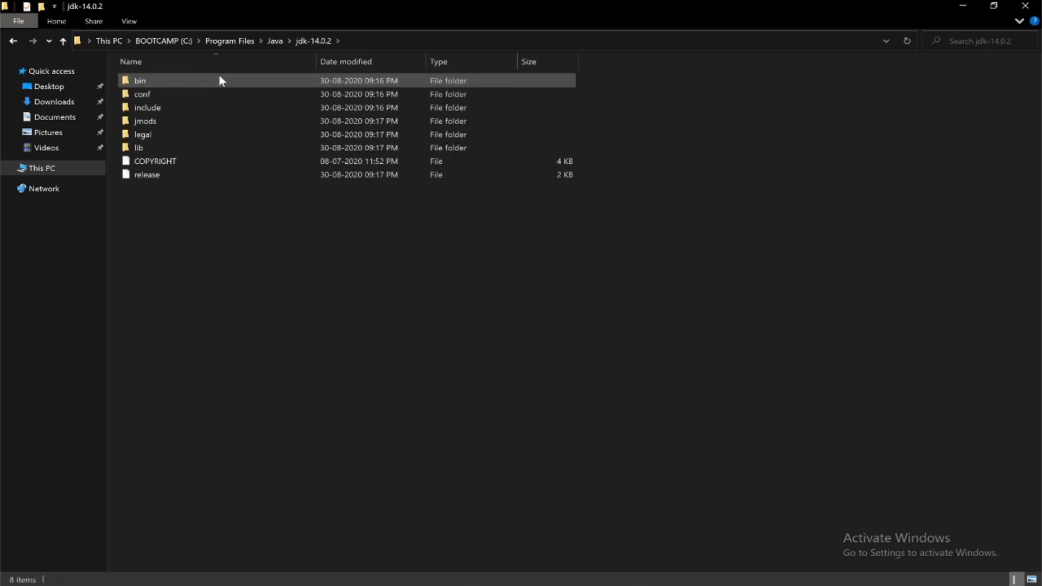
pyautogui.doubleClick(167, 79)
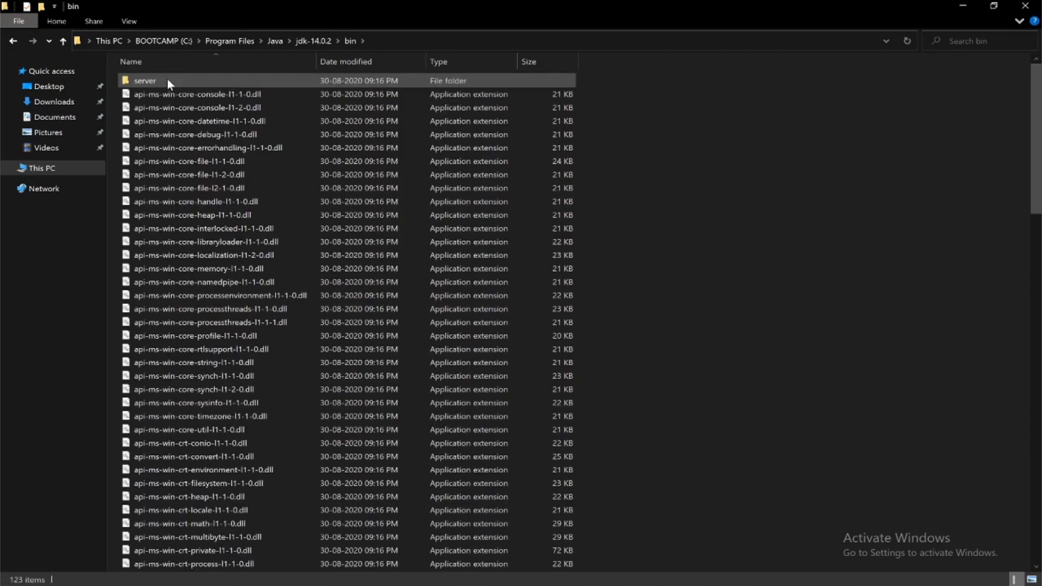
pyautogui.click(401, 40)
pyautogui.hotkey('ctrl', 'c')
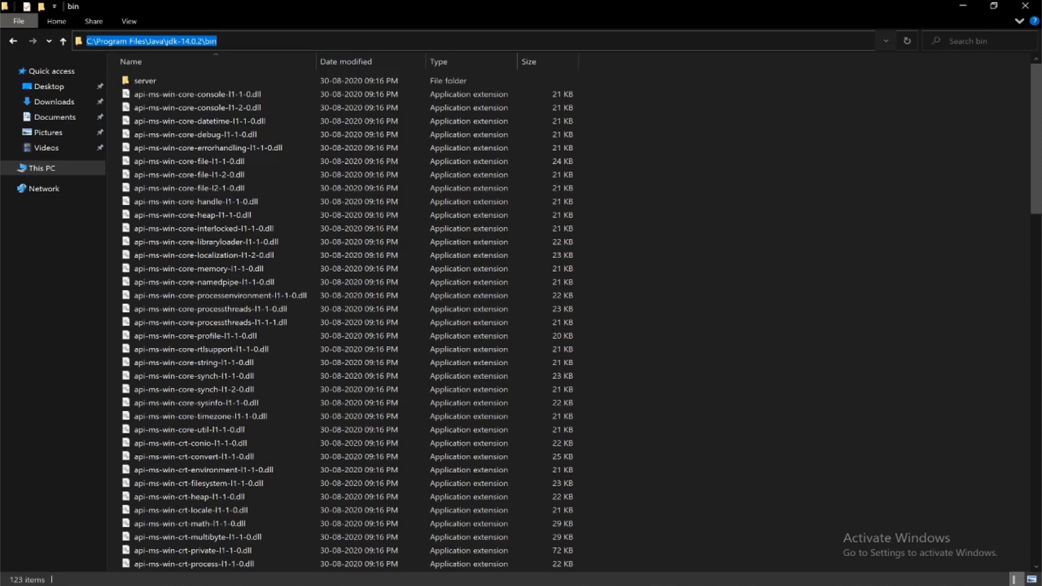
pyautogui.press('super')
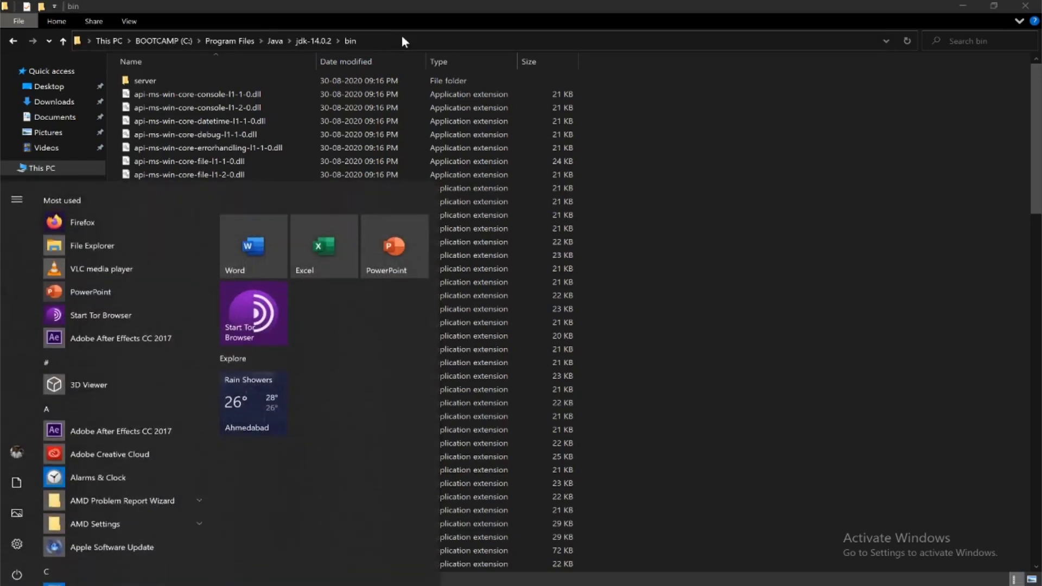
# Open Environment Variables via the 'env' search and select the system Path variable
pyautogui.write('env')
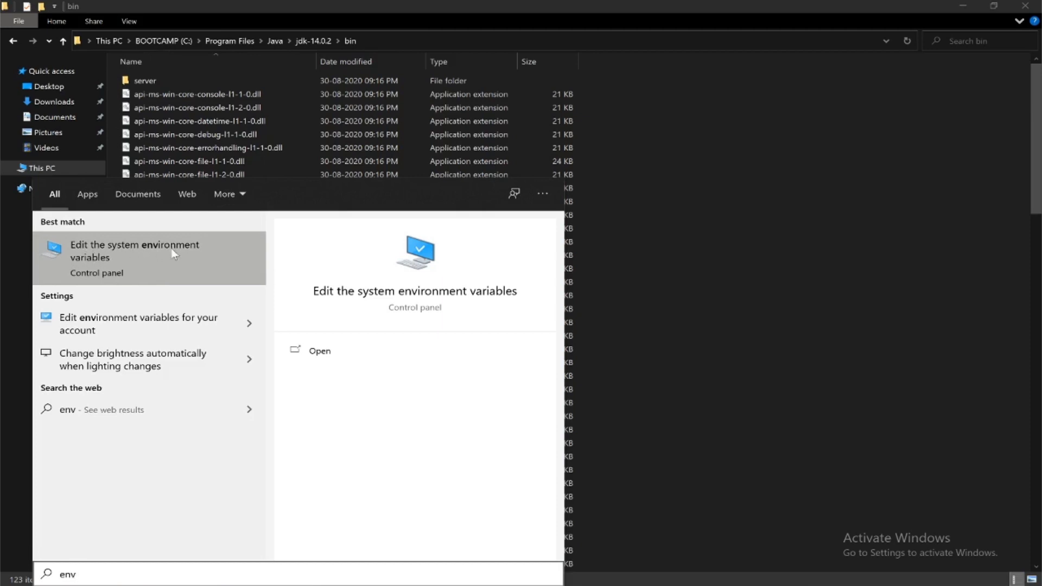
pyautogui.click(148, 262)
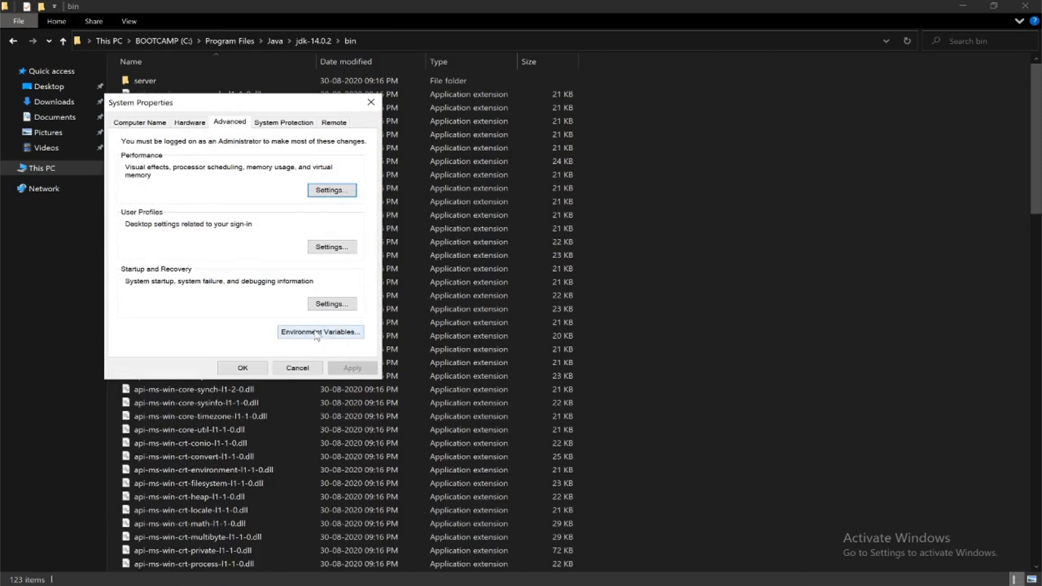
pyautogui.click(318, 333)
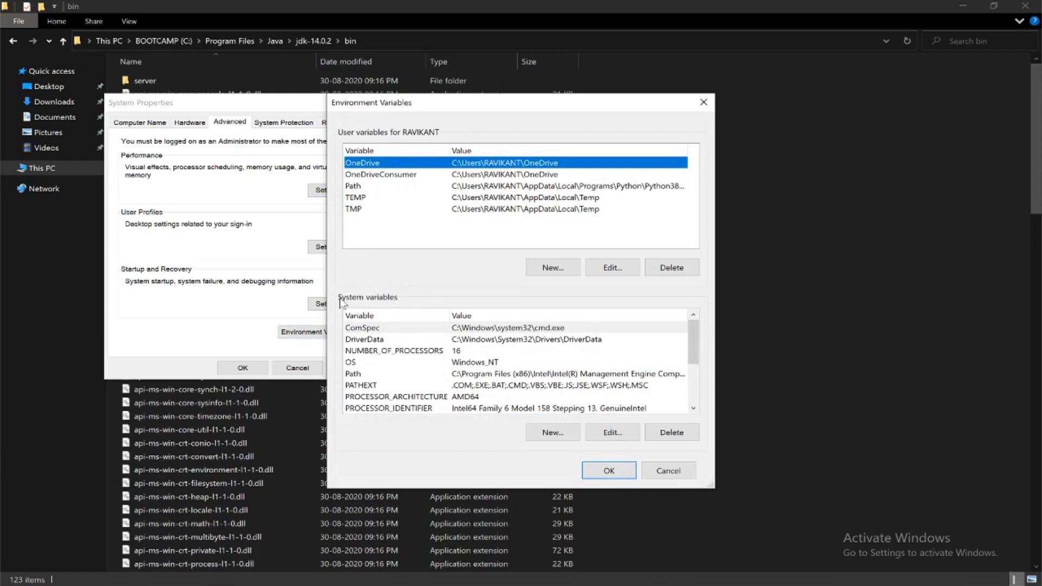
pyautogui.click(412, 375)
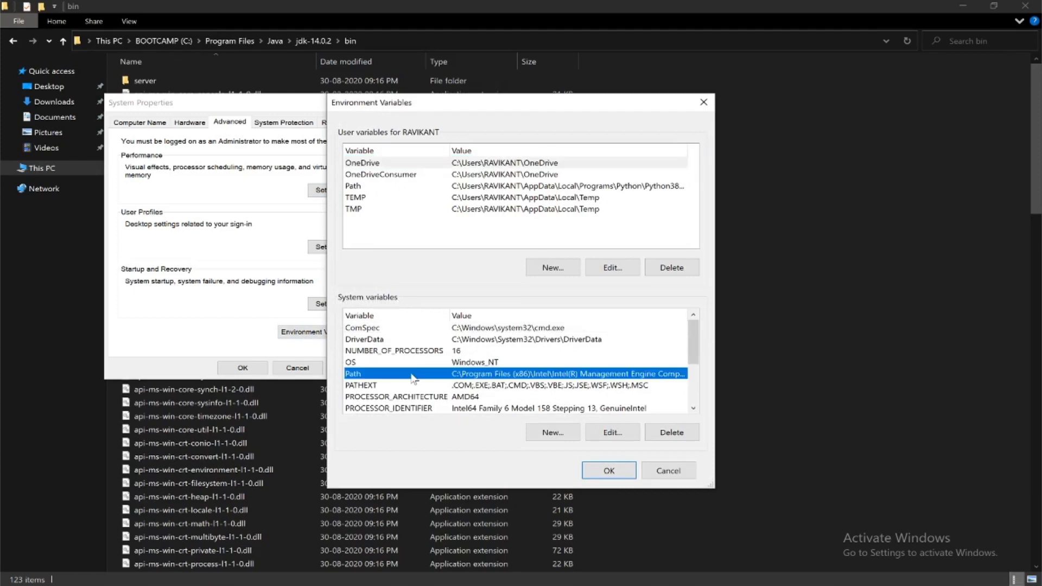
# Add C:\Program Files\Java\jdk-14.0.2\bin as a new system Path entry and confirm
pyautogui.click(613, 434)
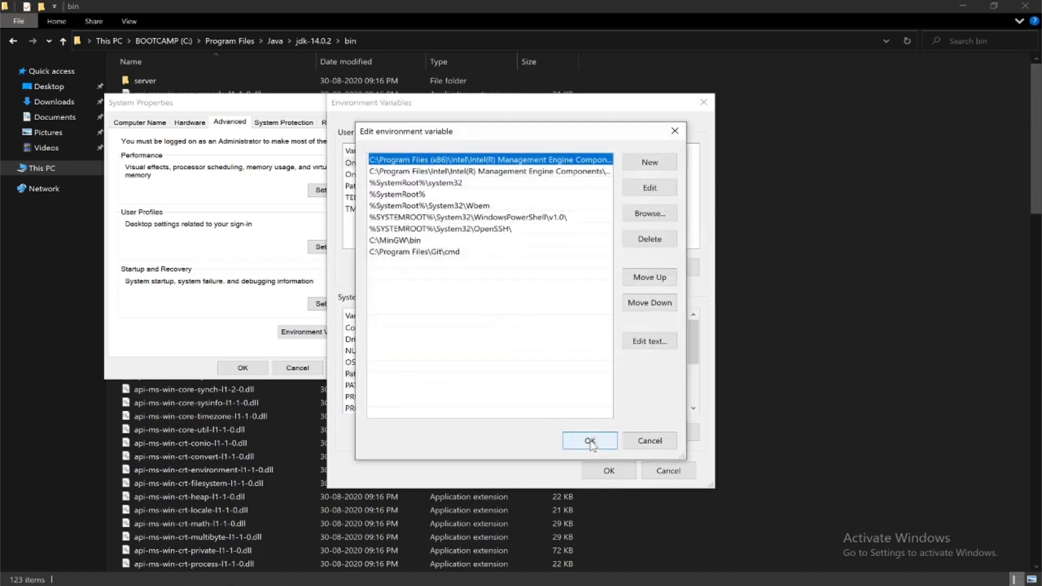
pyautogui.doubleClick(381, 267)
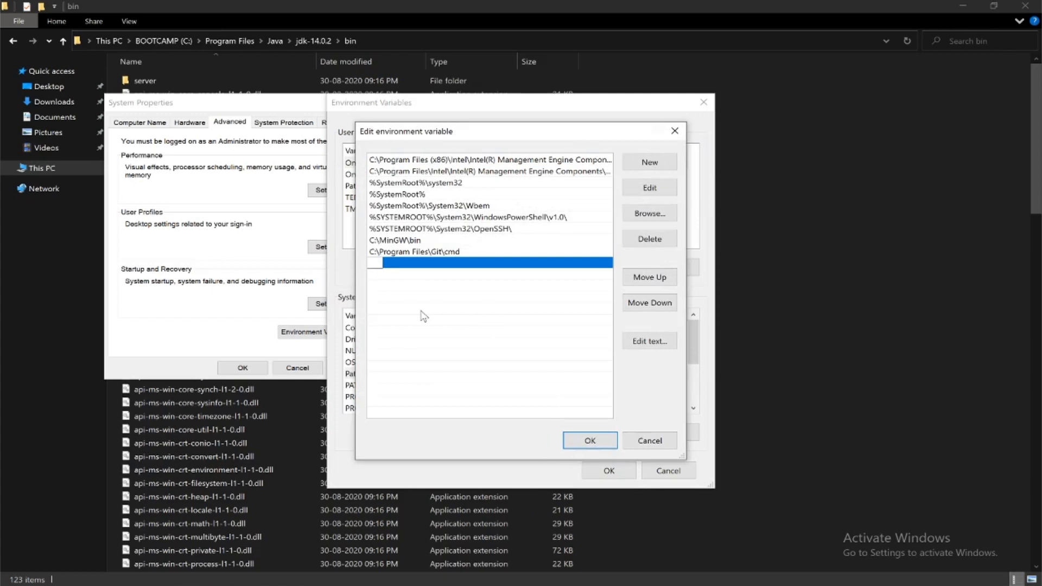
pyautogui.hotkey('ctrl', 'v')
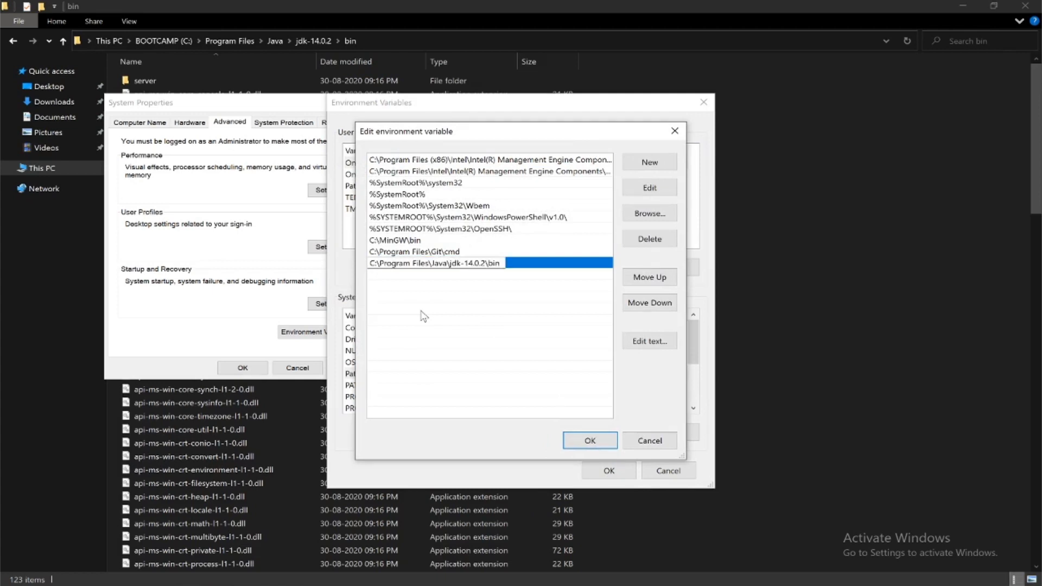
pyautogui.click(590, 441)
pyautogui.click(607, 470)
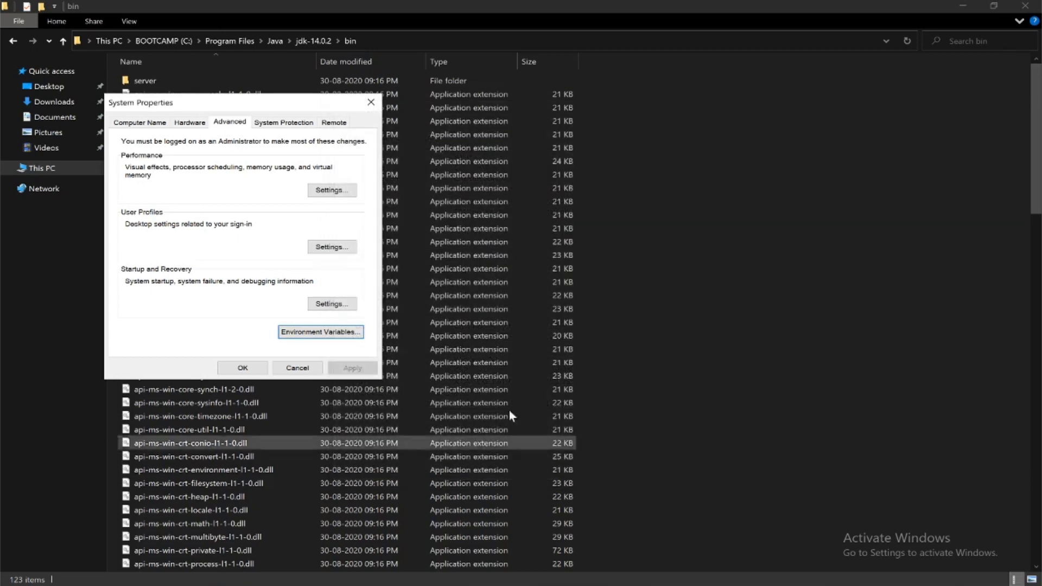
# Close System Properties and open a command prompt in E:\learnletsearn\java via the address bar
pyautogui.click(240, 369)
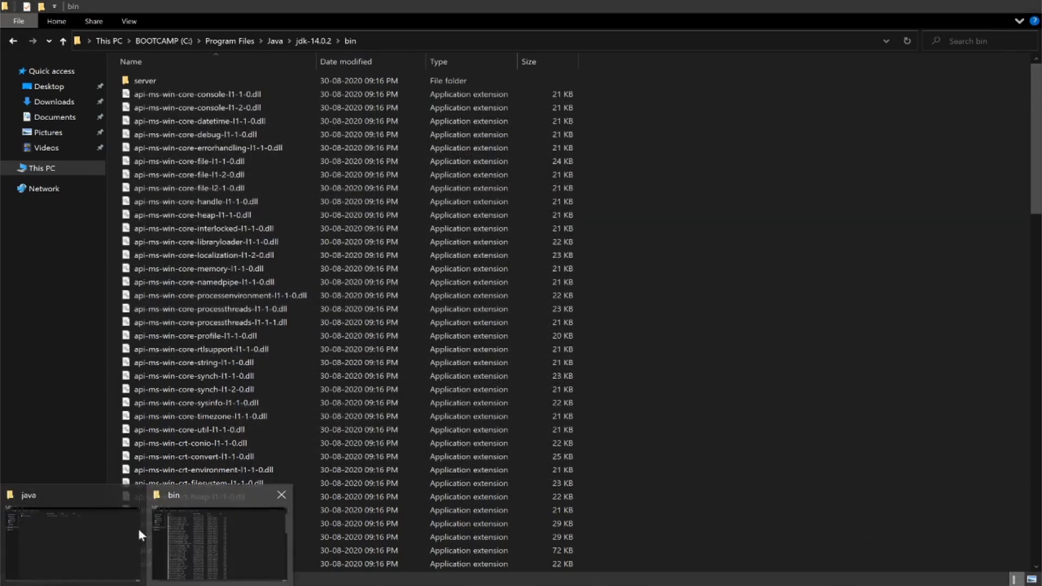
pyautogui.click(76, 522)
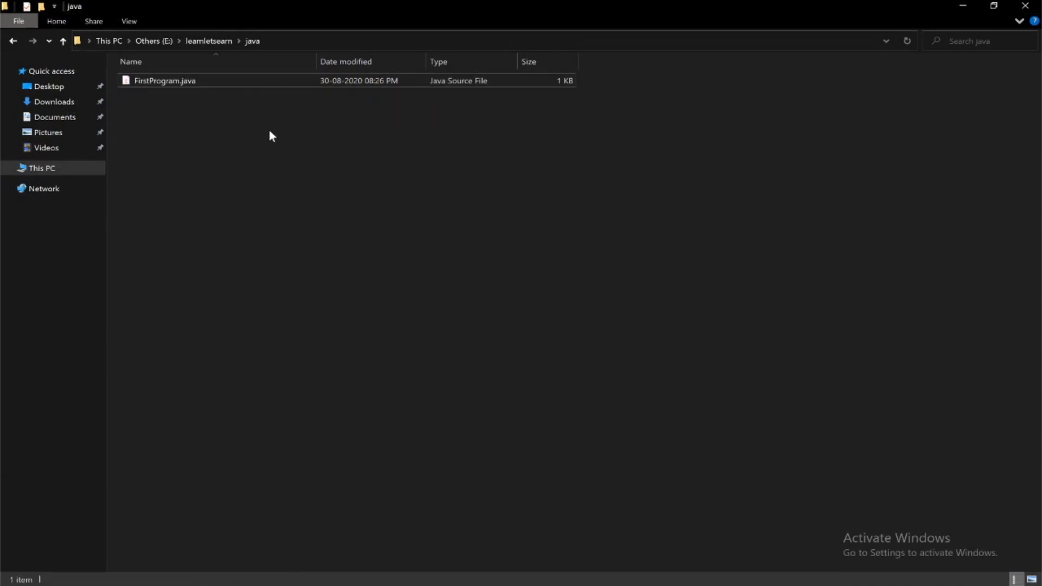
pyautogui.click(380, 40)
pyautogui.write('cmd')
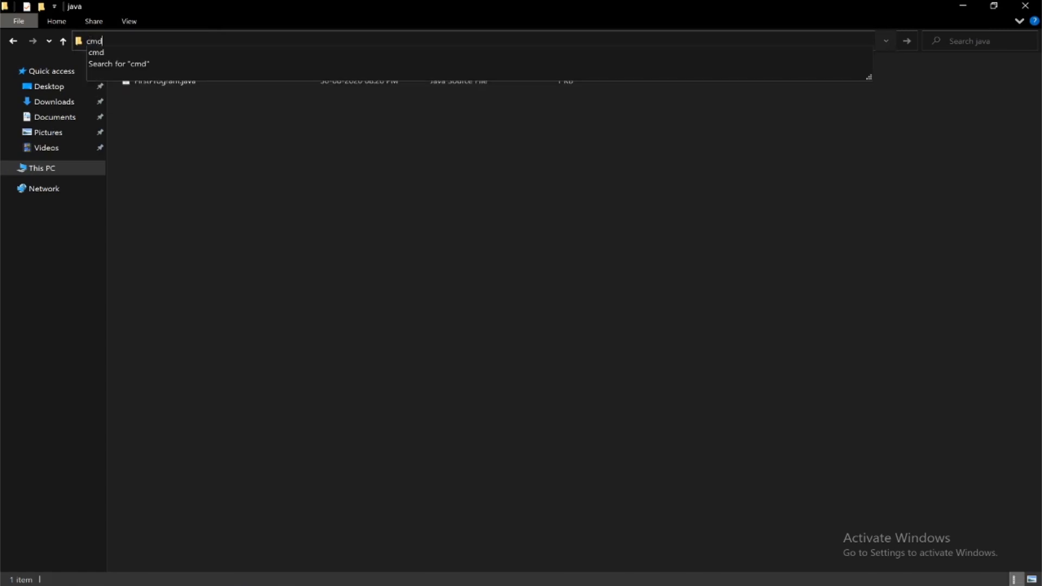
pyautogui.press('Return')
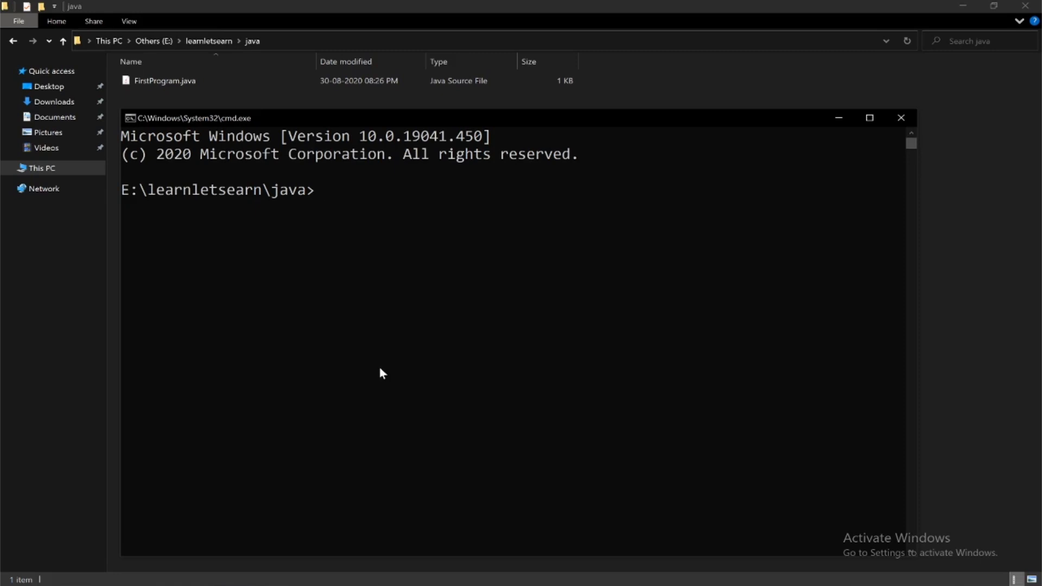
# Confirm java -version reports 14.0.2, then open FirstProgram.java in Sublime Text
pyautogui.write('java -version')
pyautogui.press('Return')
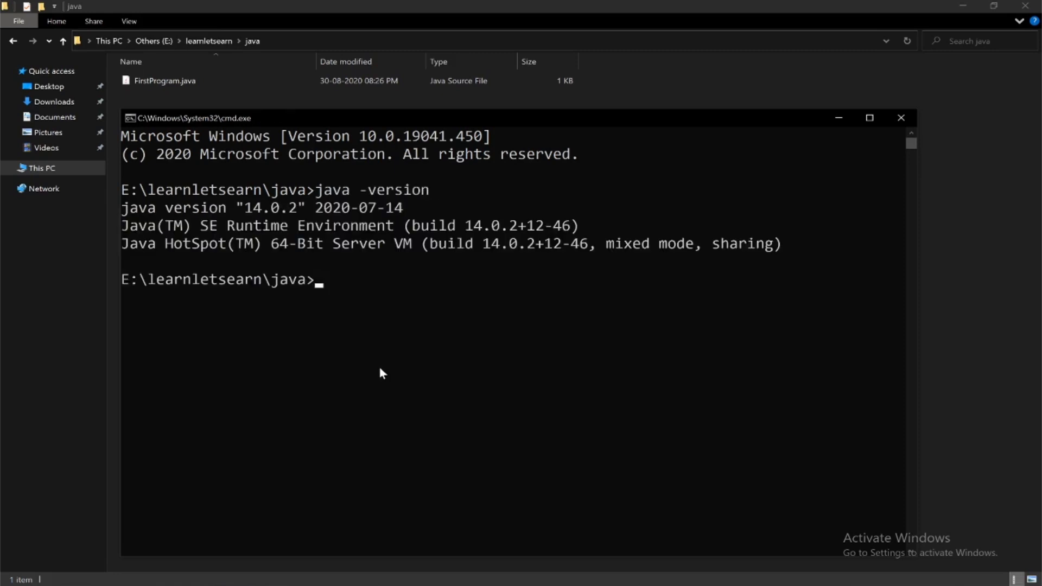
pyautogui.moveTo(127, 212); pyautogui.dragTo(281, 212)
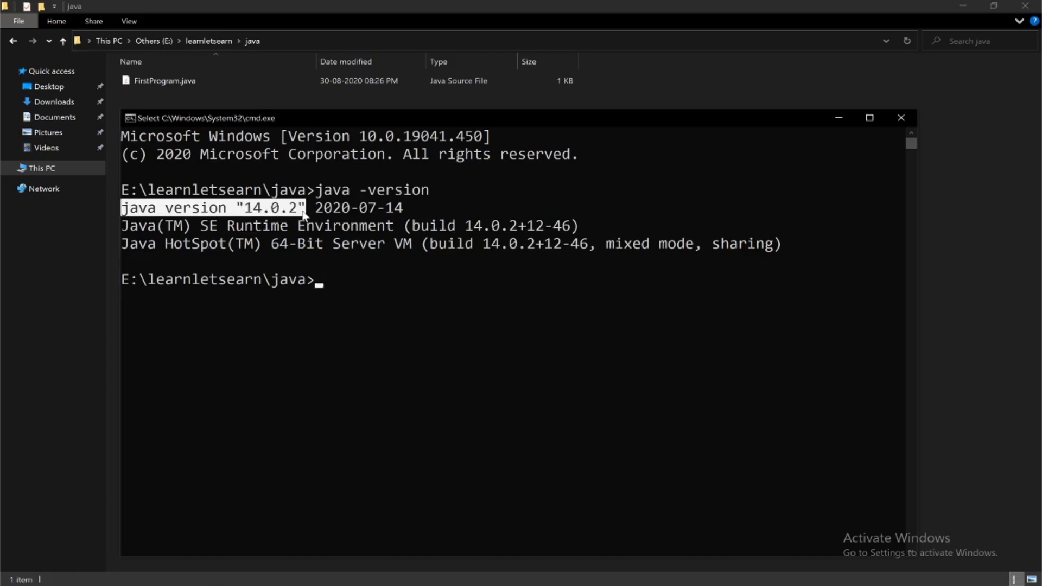
pyautogui.click(363, 277)
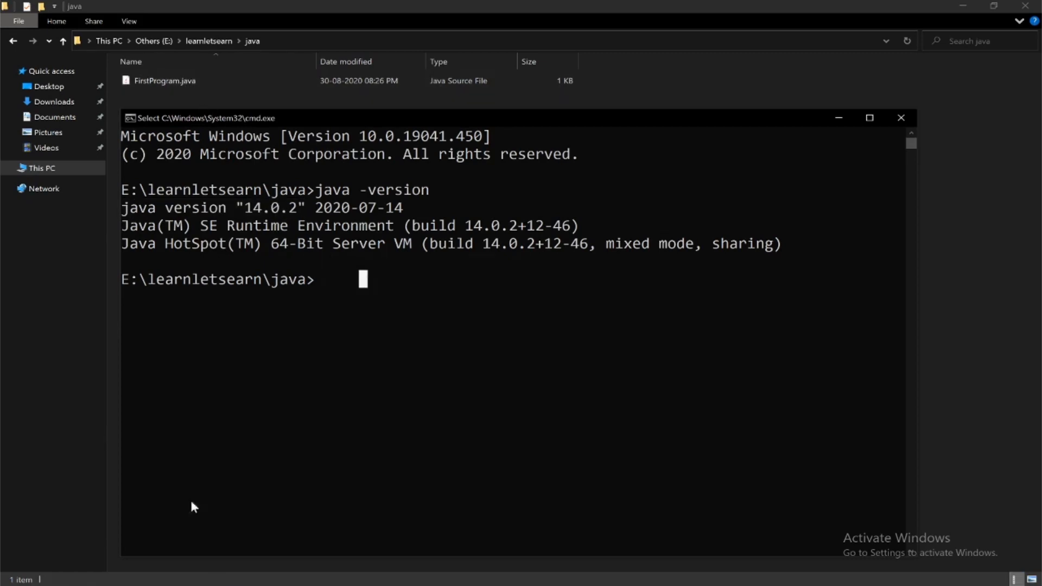
pyautogui.click(168, 585)
pyautogui.moveTo(179, 242); pyautogui.dragTo(626, 243)
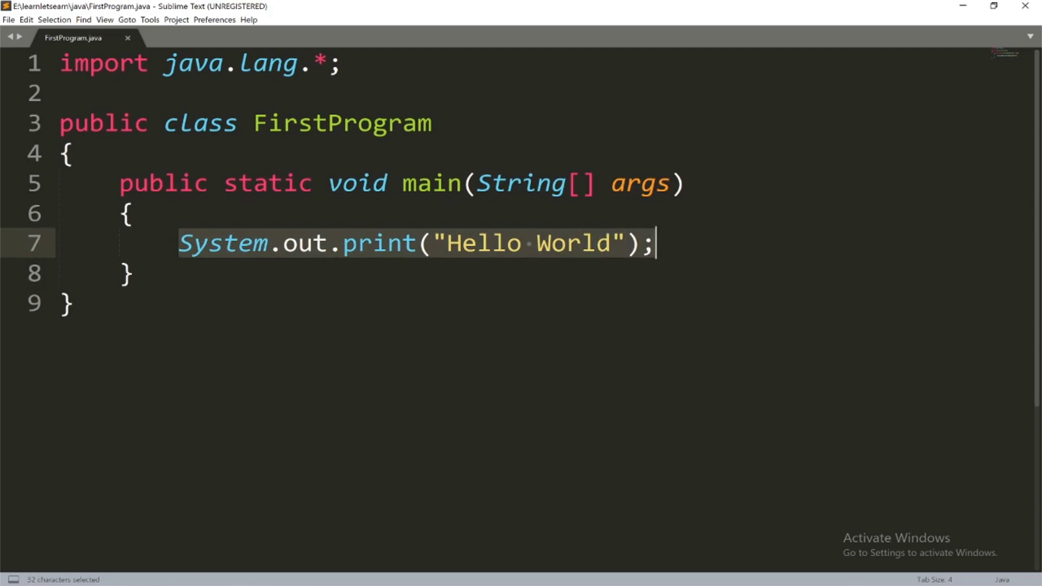
# Return from the Hello World code in Sublime Text to the Command Prompt window
pyautogui.hotkey('alt', 'Tab')
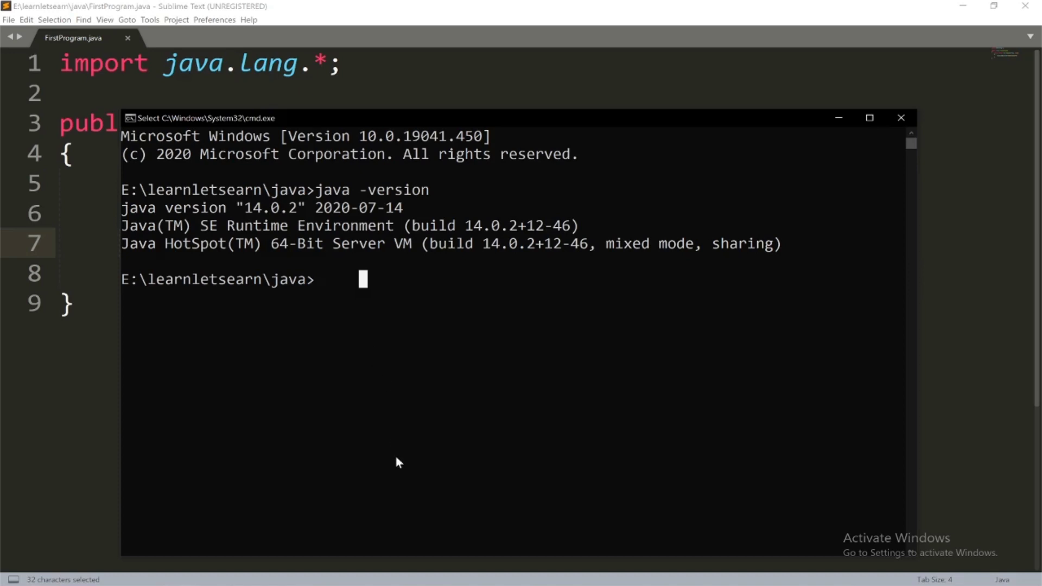
# Compile FirstProgram.java with javac and confirm FirstProgram.class appears in the java folder
pyautogui.write('javac ')
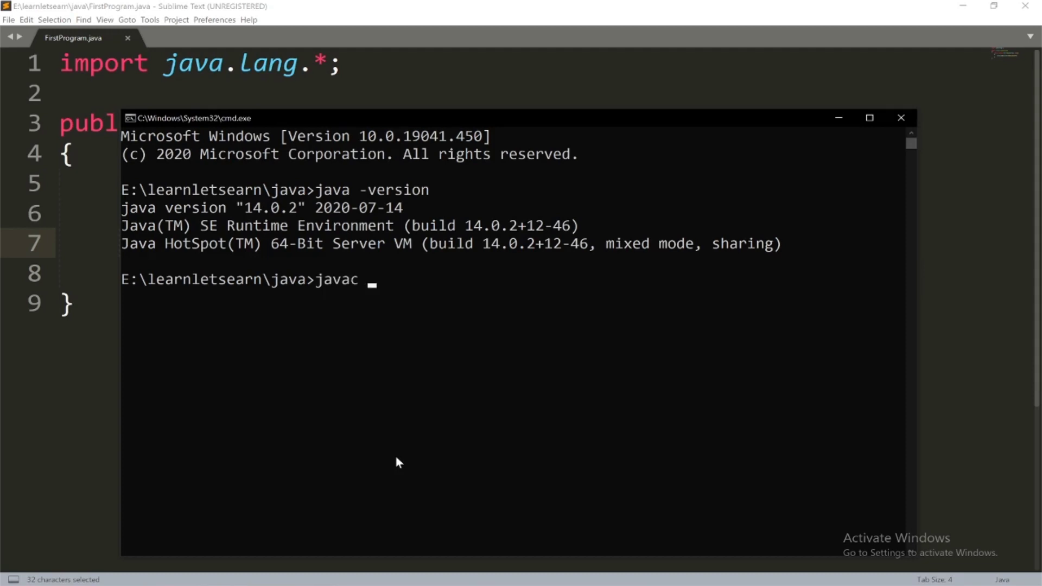
pyautogui.write('F')
pyautogui.press('Tab')
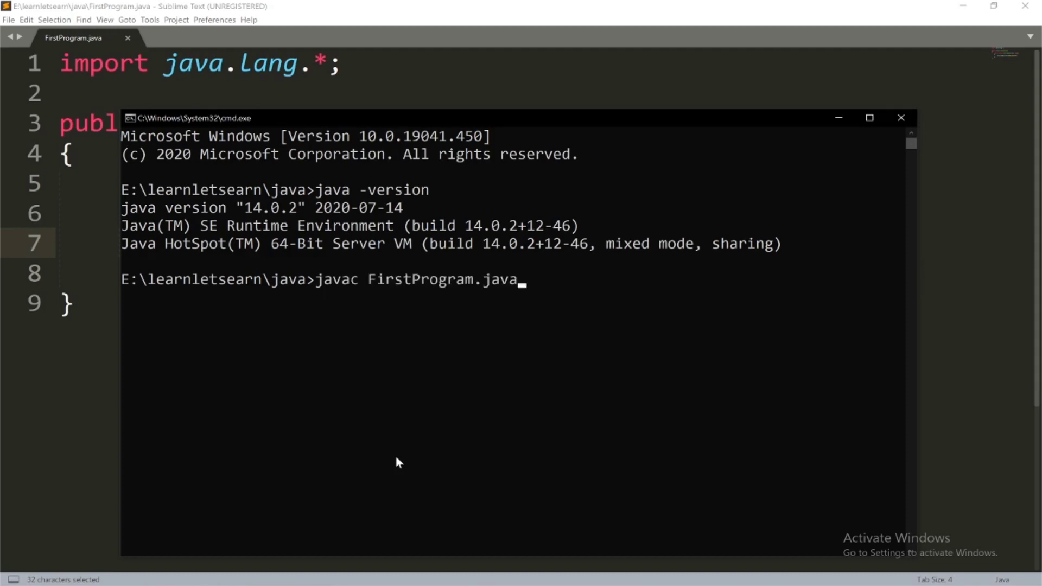
pyautogui.press('Return')
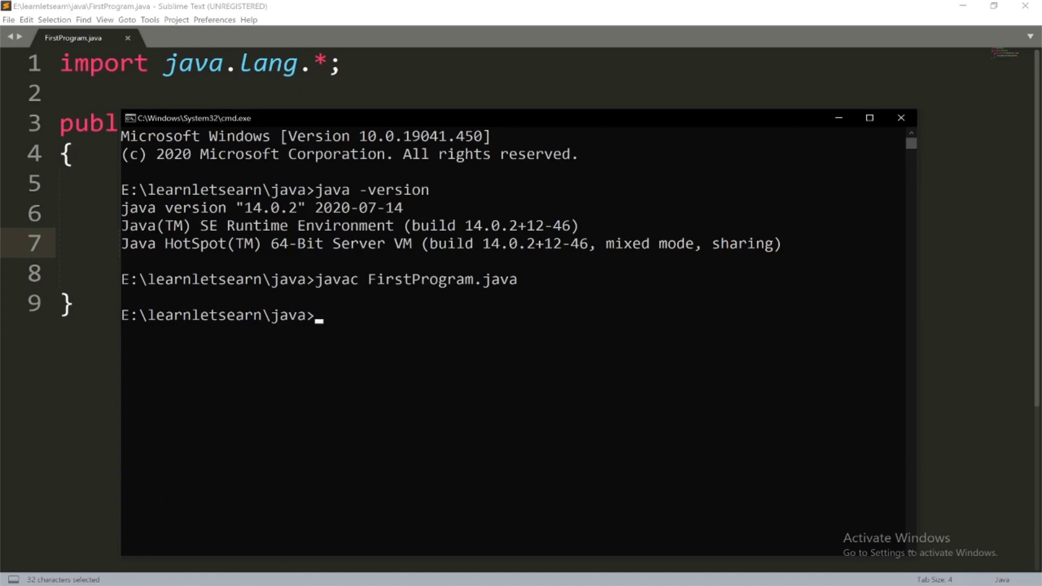
pyautogui.click(51, 509)
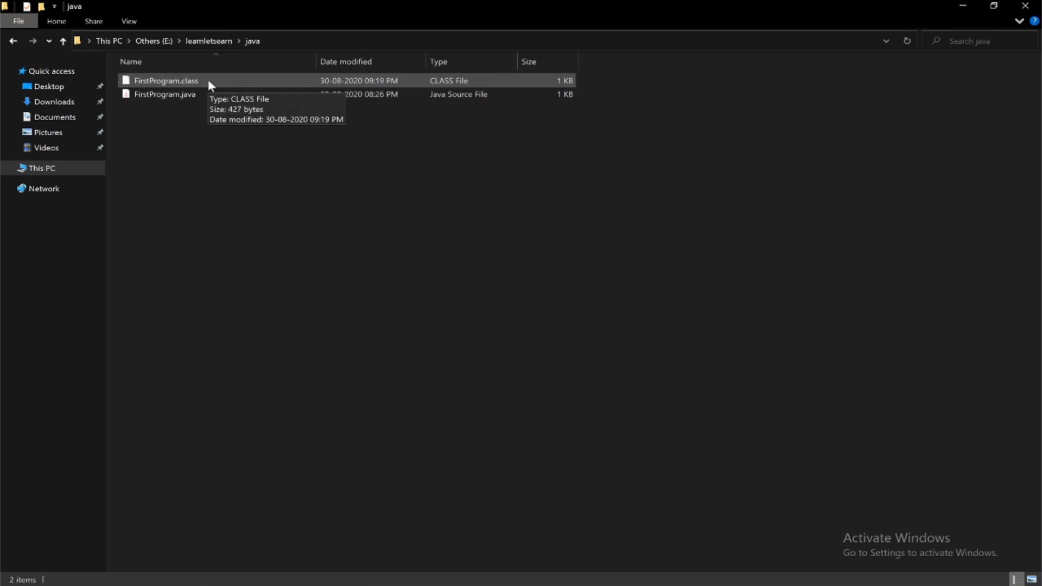
# Run java FirstProgram in Command Prompt and highlight the printed Hello World output
pyautogui.hotkey('alt', 'Tab')
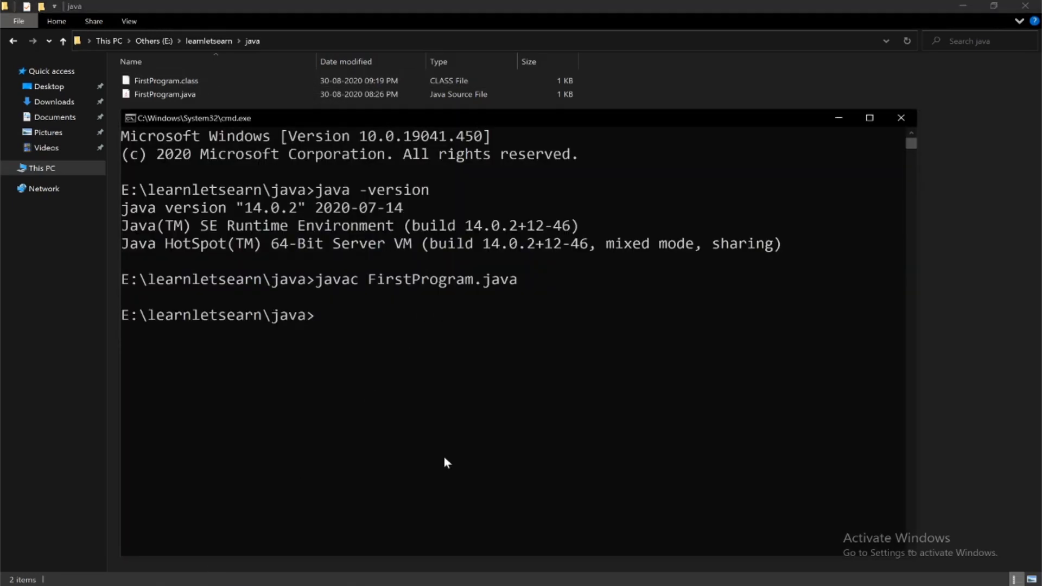
pyautogui.write('java Fir')
pyautogui.press('Tab')
pyautogui.press('BackSpace')
pyautogui.press('BackSpace')
pyautogui.press('BackSpace')
pyautogui.press('BackSpace')
pyautogui.press('BackSpace')
pyautogui.press('BackSpace')
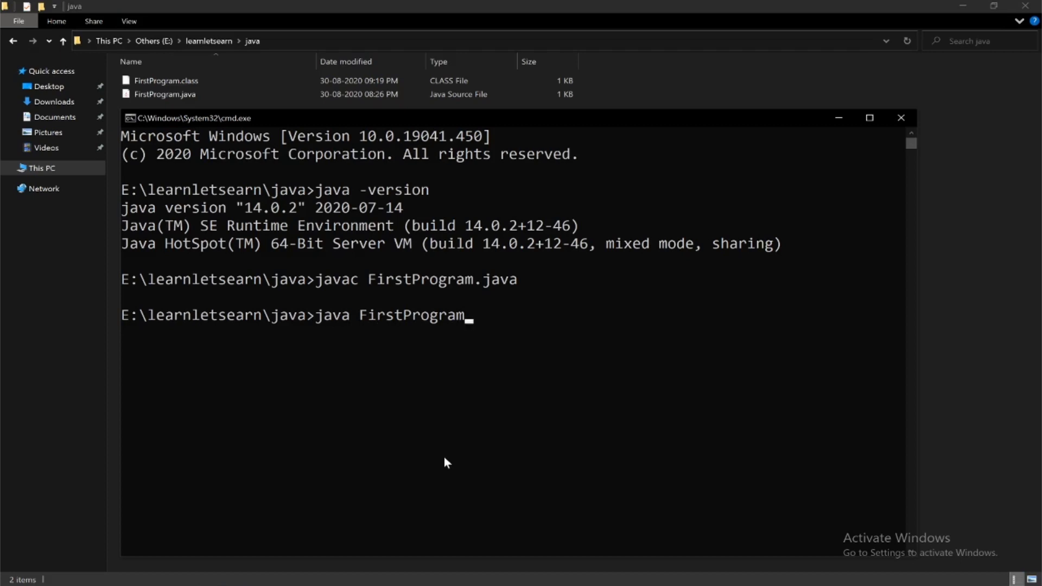
pyautogui.press('Return')
pyautogui.moveTo(123, 334); pyautogui.dragTo(215, 339)
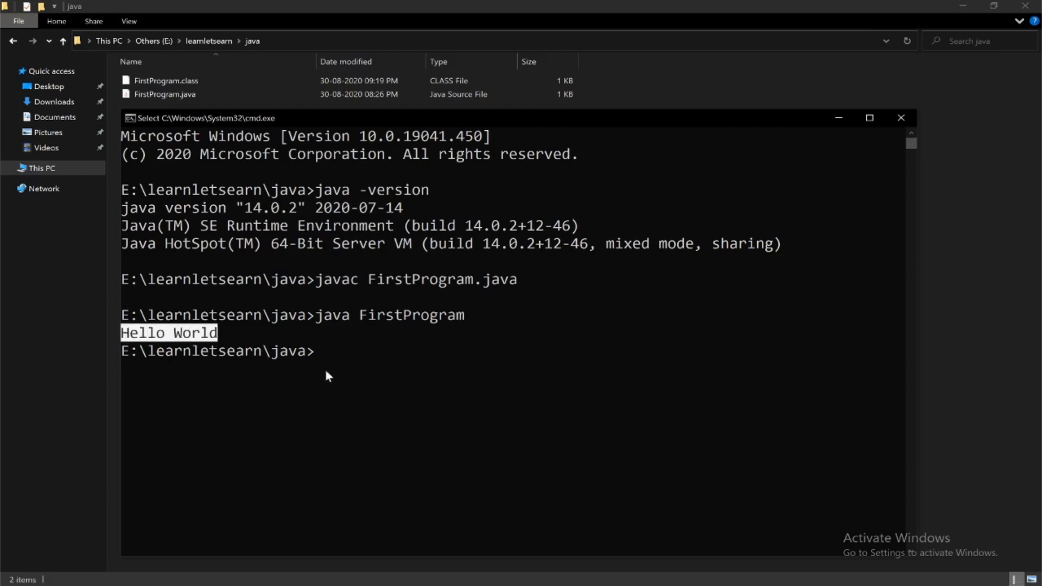